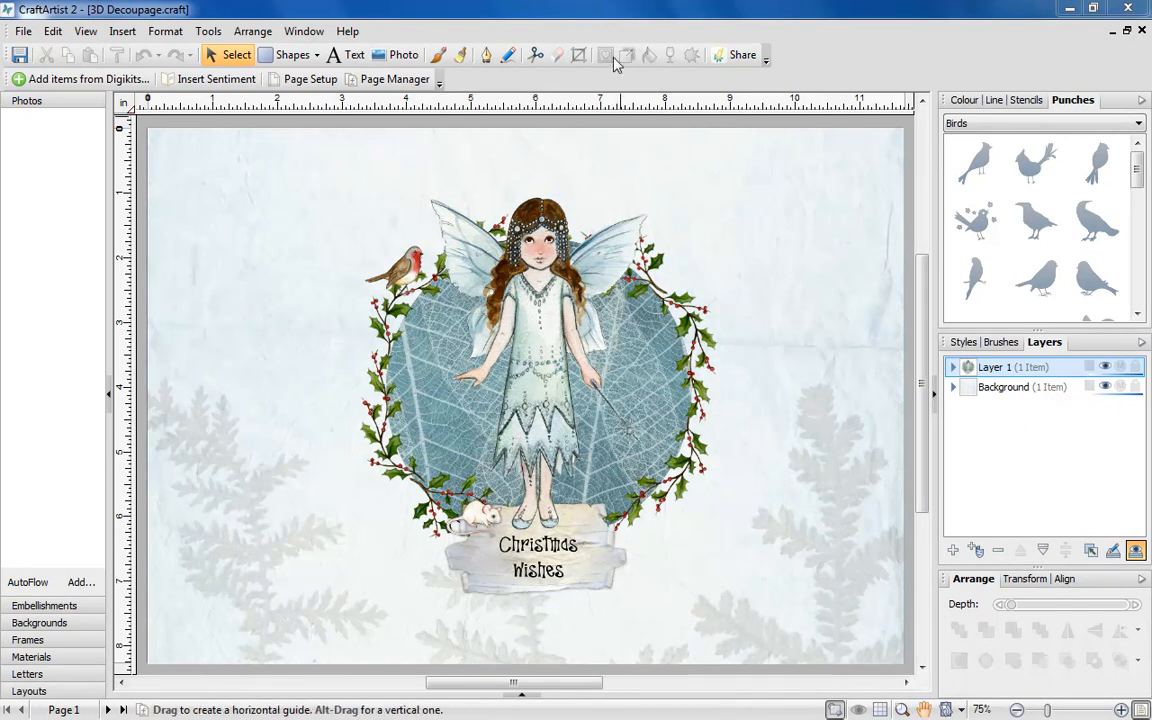
- Convert the fairy wreath picture into a 3D decoupage item
left_click(606, 267)
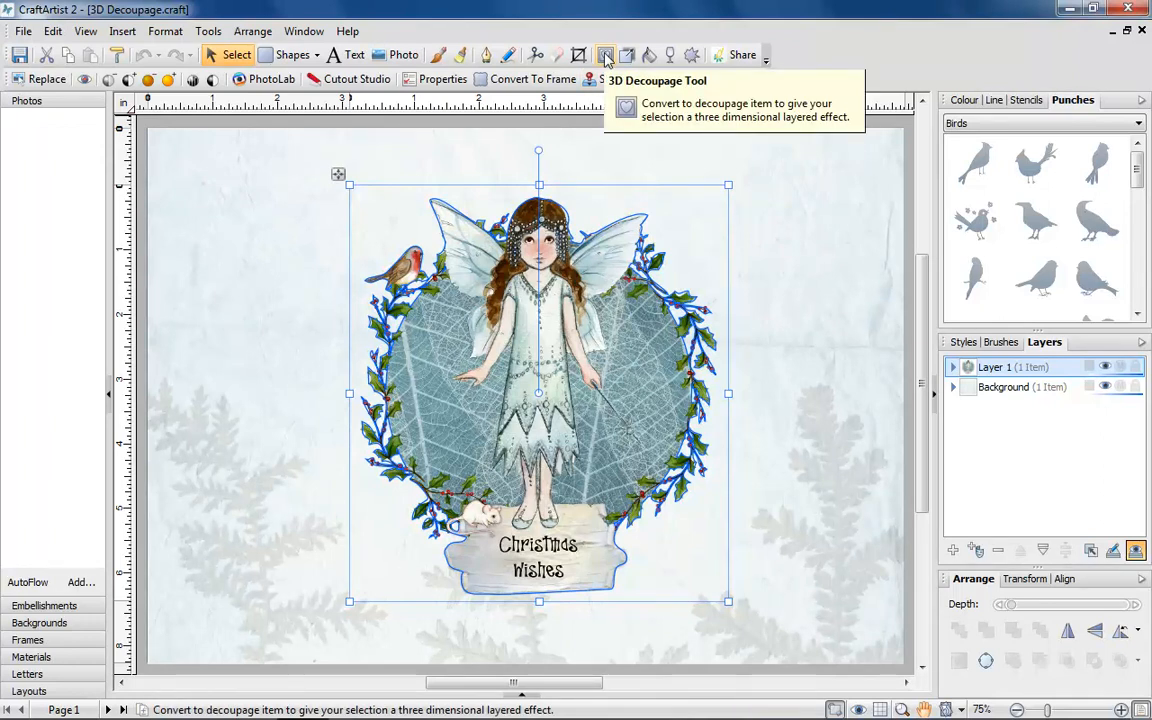
left_click(606, 55)
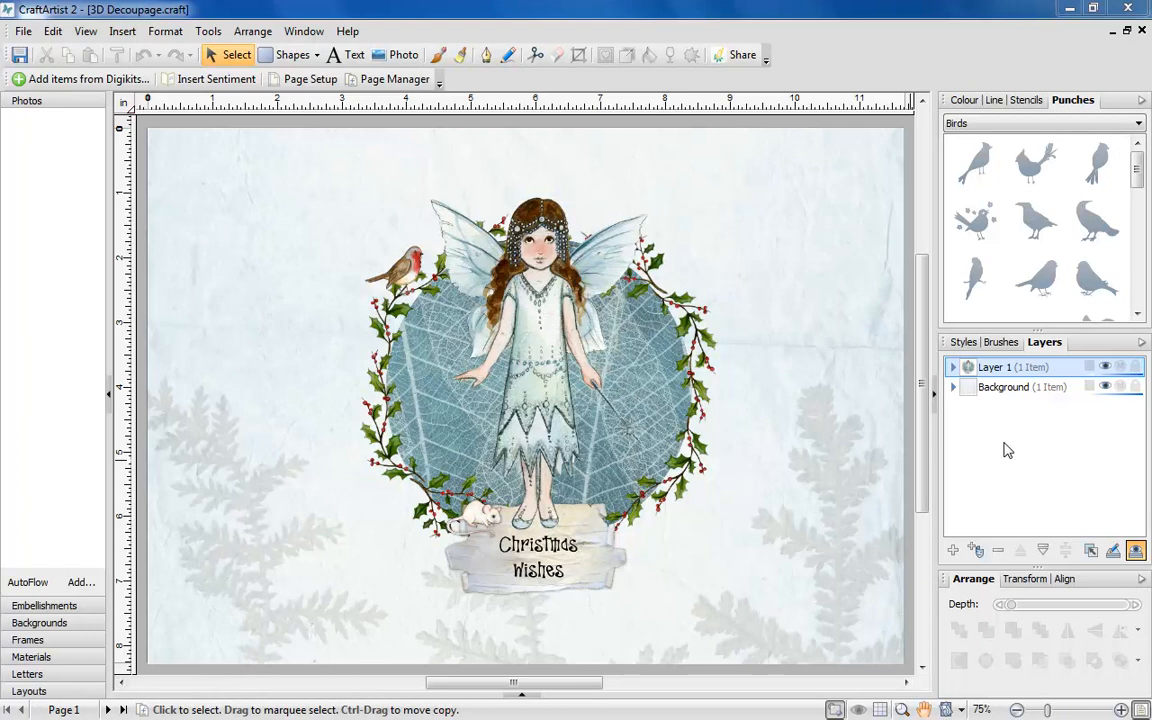
left_click(659, 403)
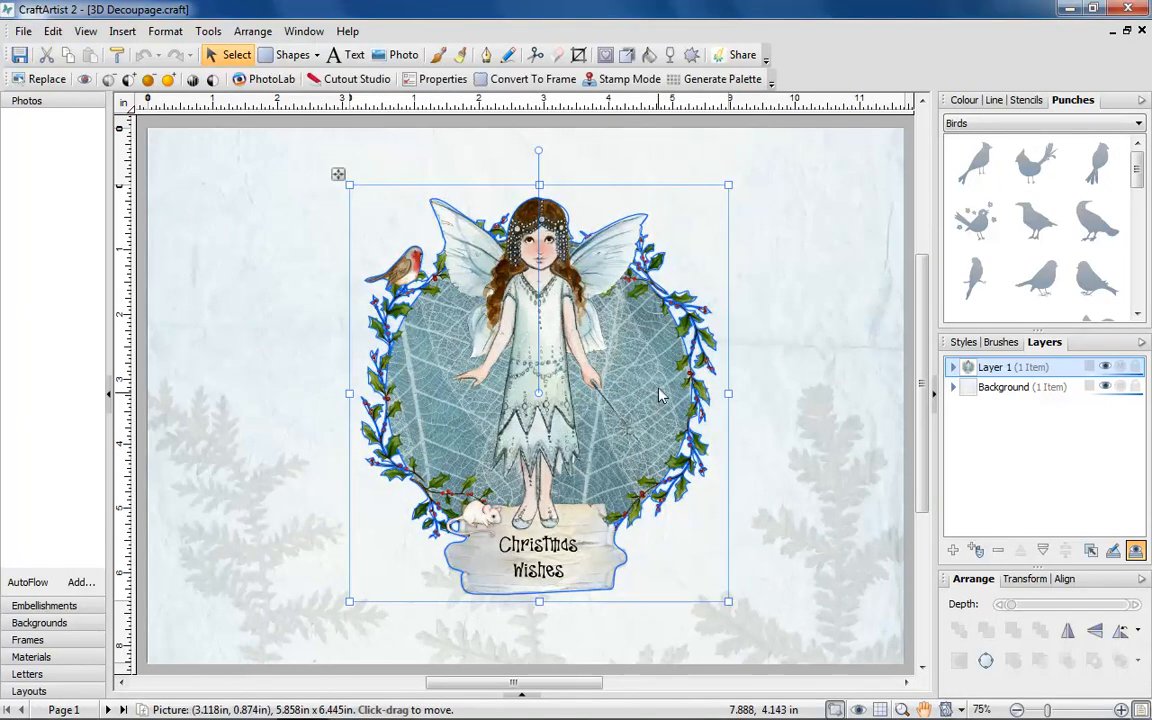
left_click(607, 56)
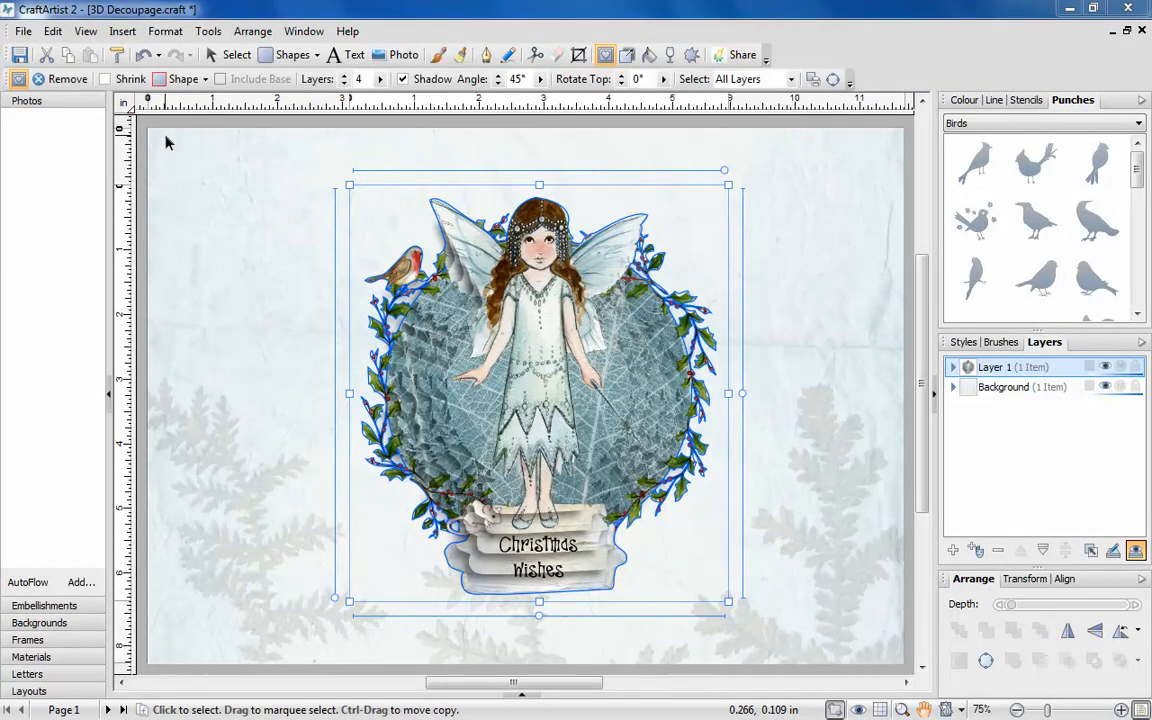
- Try the Shrink option on the fairy's decoupage layers and turn it off again
left_click(105, 80)
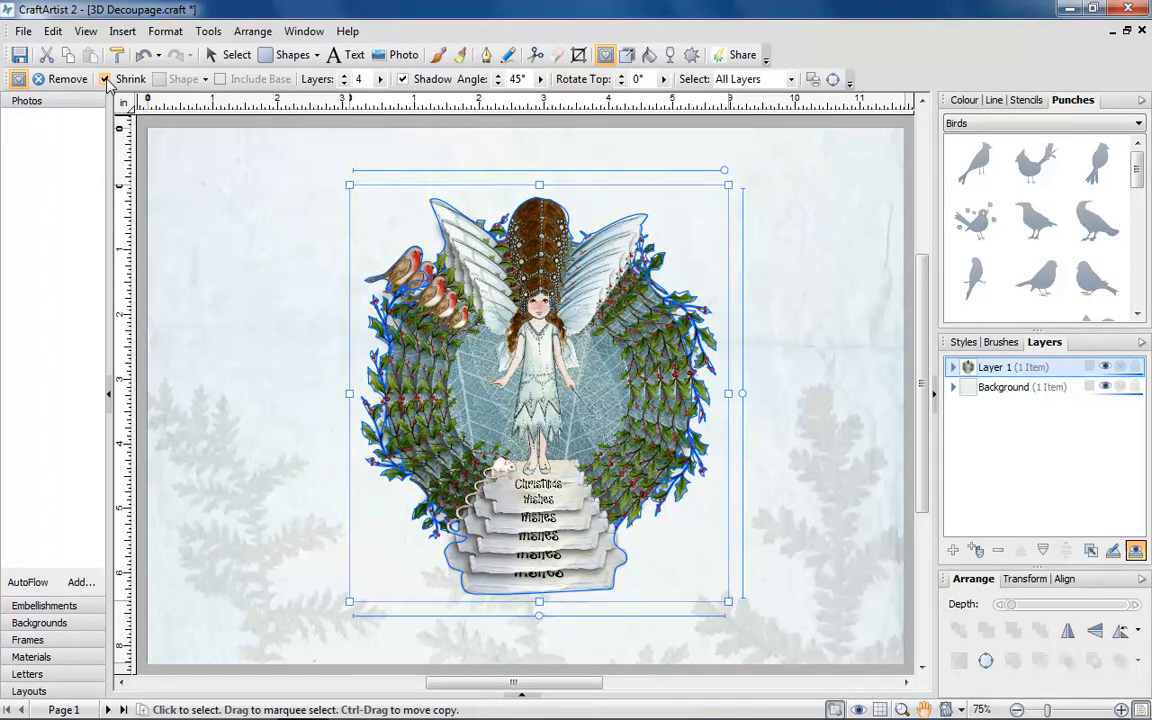
left_click(105, 80)
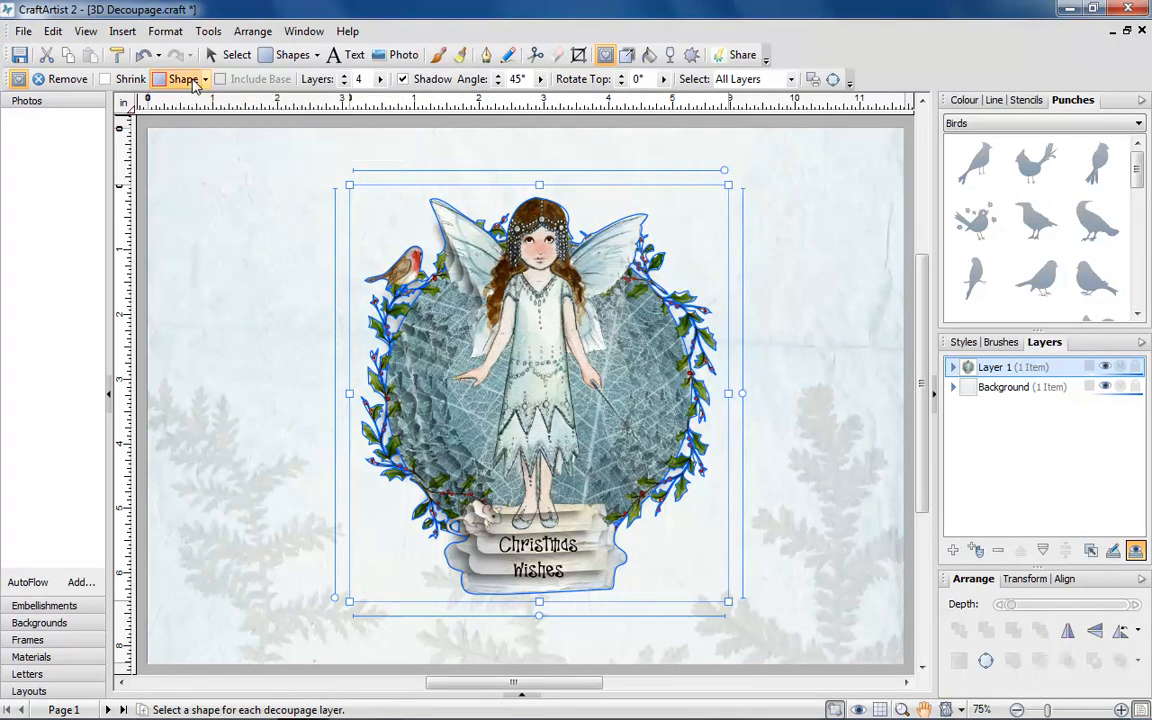
- Give the fairy's decoupage layers a circle shape and apply that shape to the base as well
left_click(204, 80)
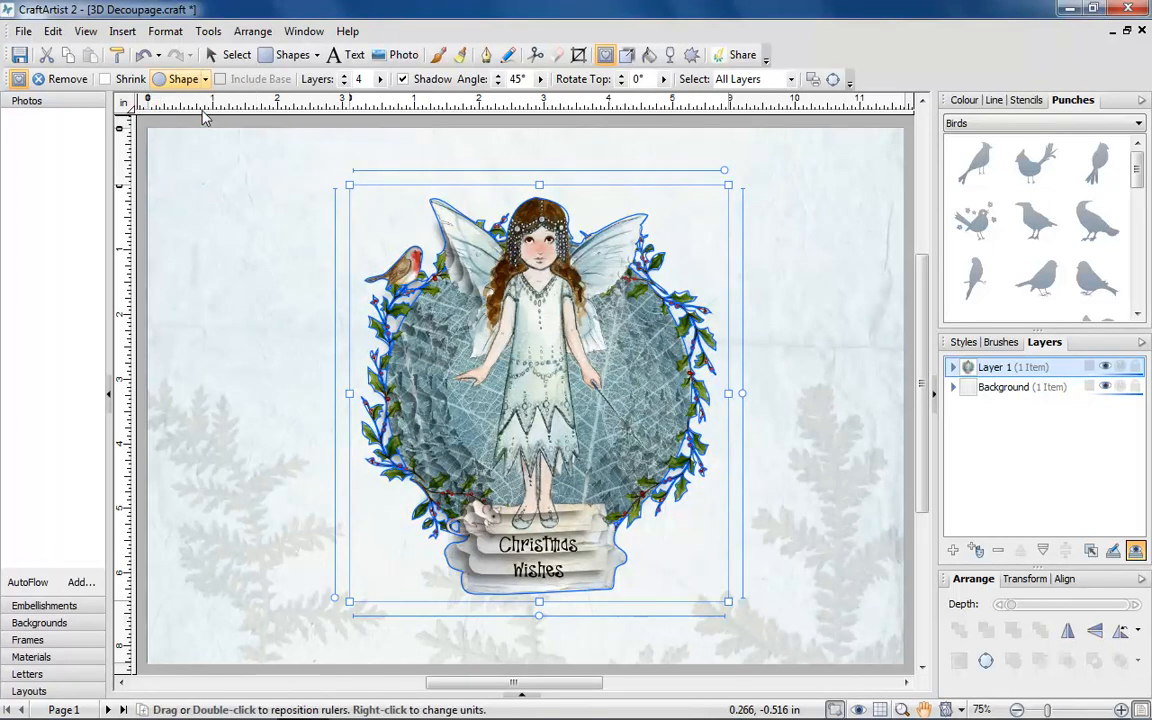
left_click(205, 111)
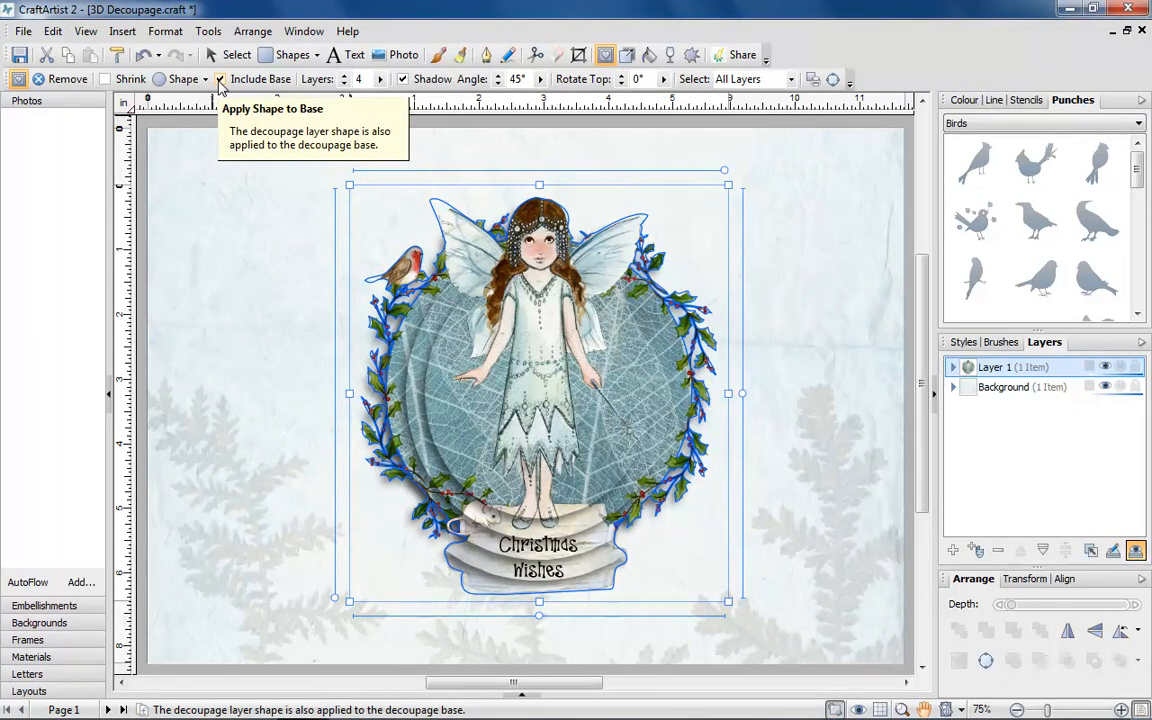
left_click(219, 80)
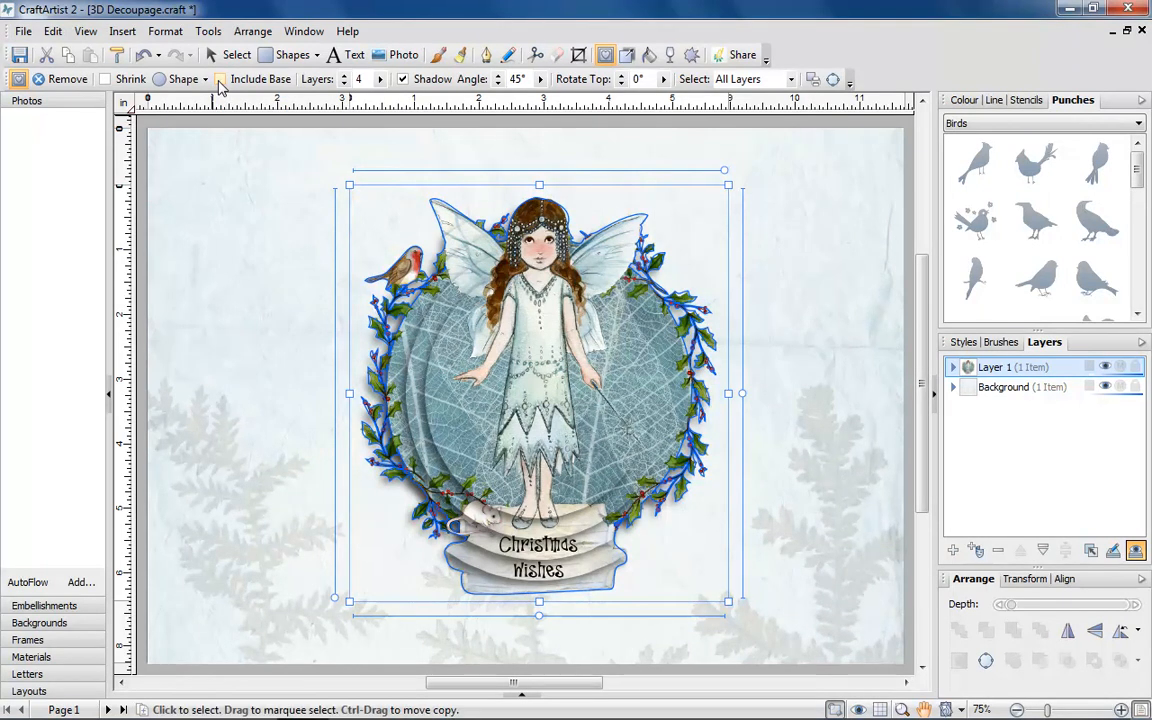
left_click(219, 80)
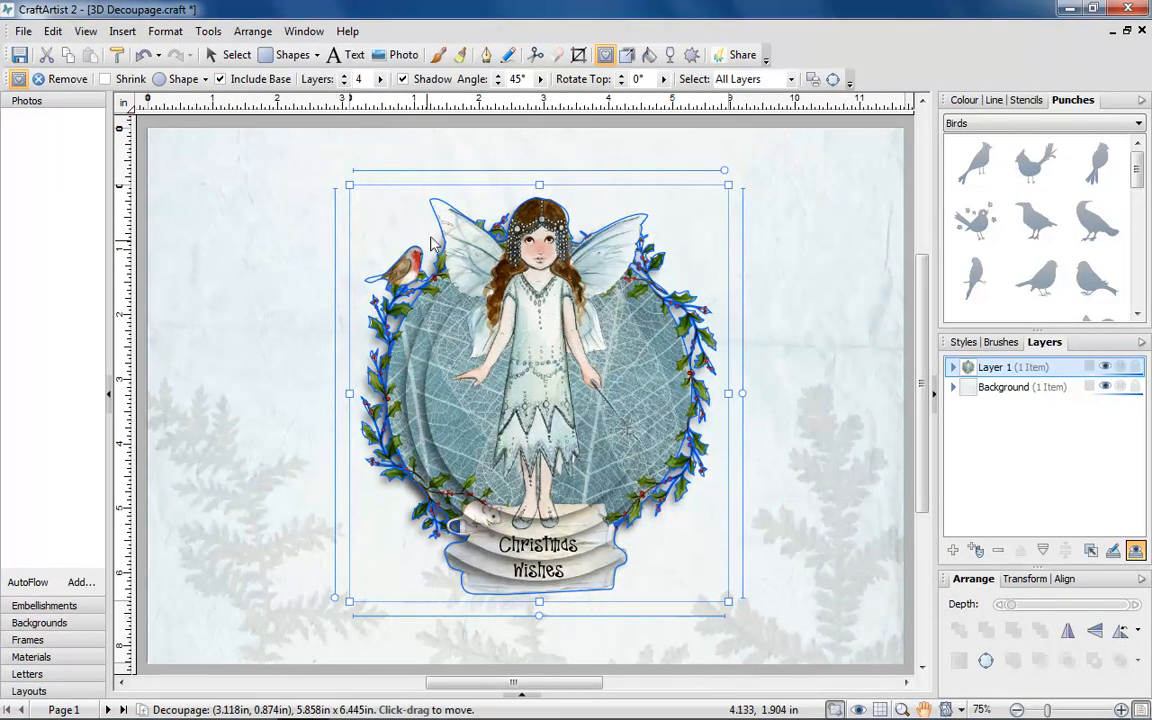
left_click(222, 80)
left_click(221, 80)
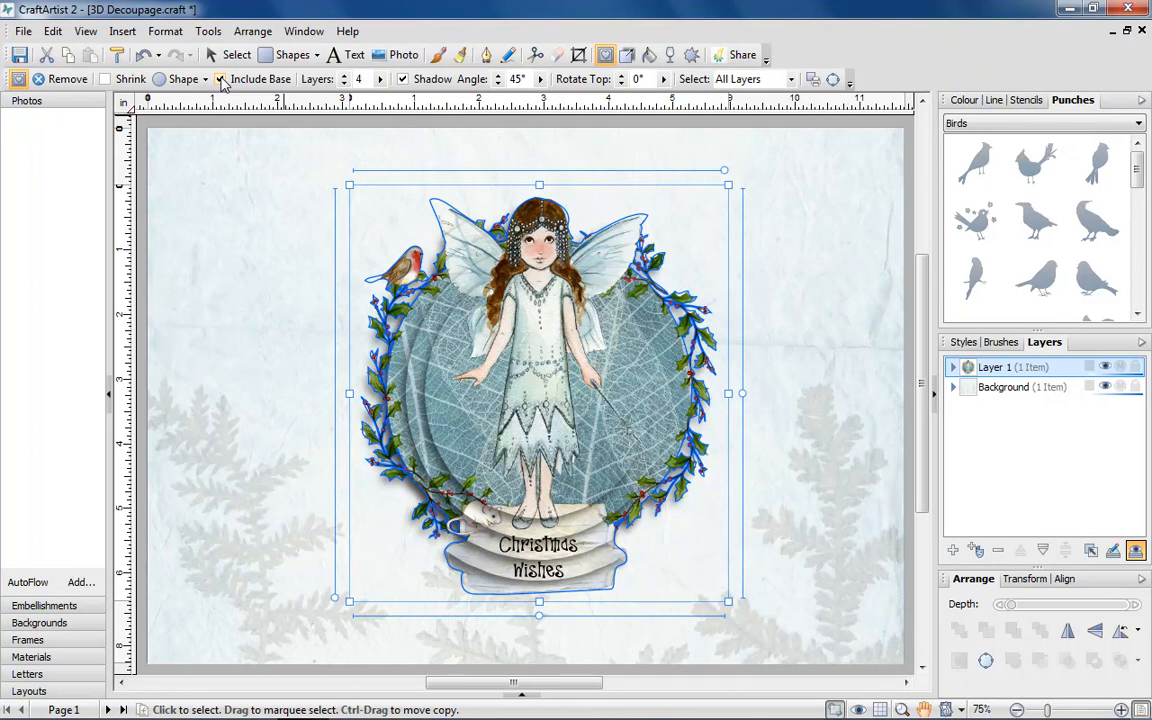
- Try 6 and 4 decoupage layers on the fairy picture and finish with 6 layers
left_click(344, 76)
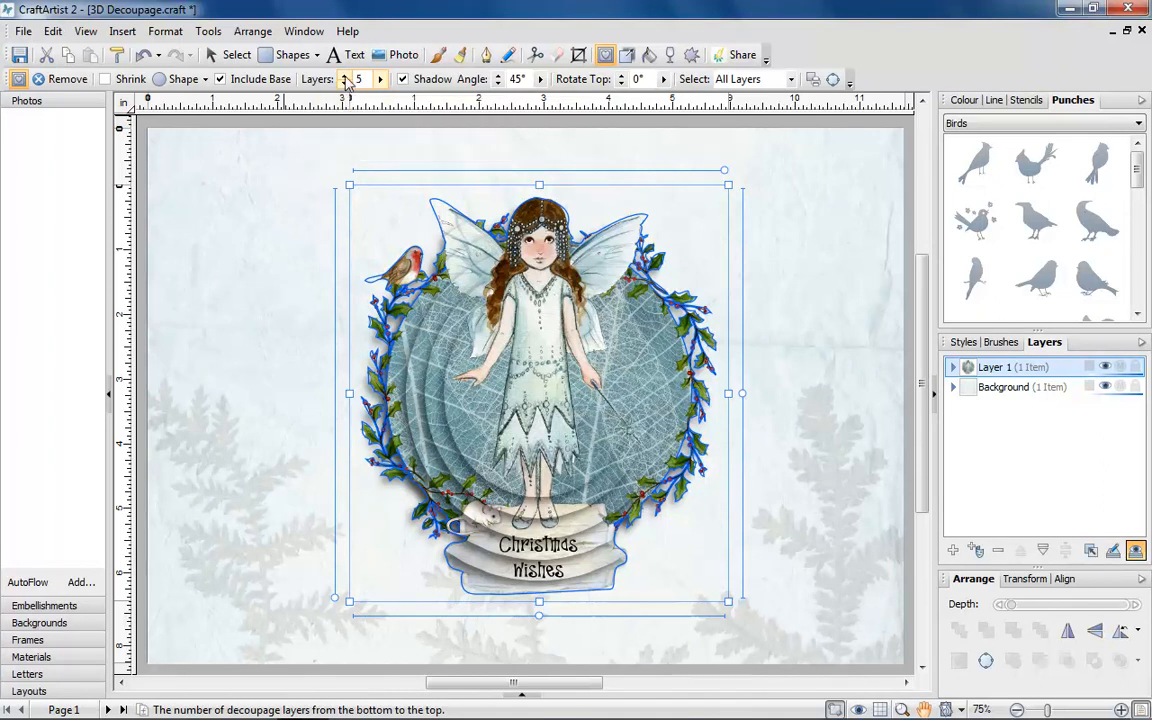
left_click(345, 78)
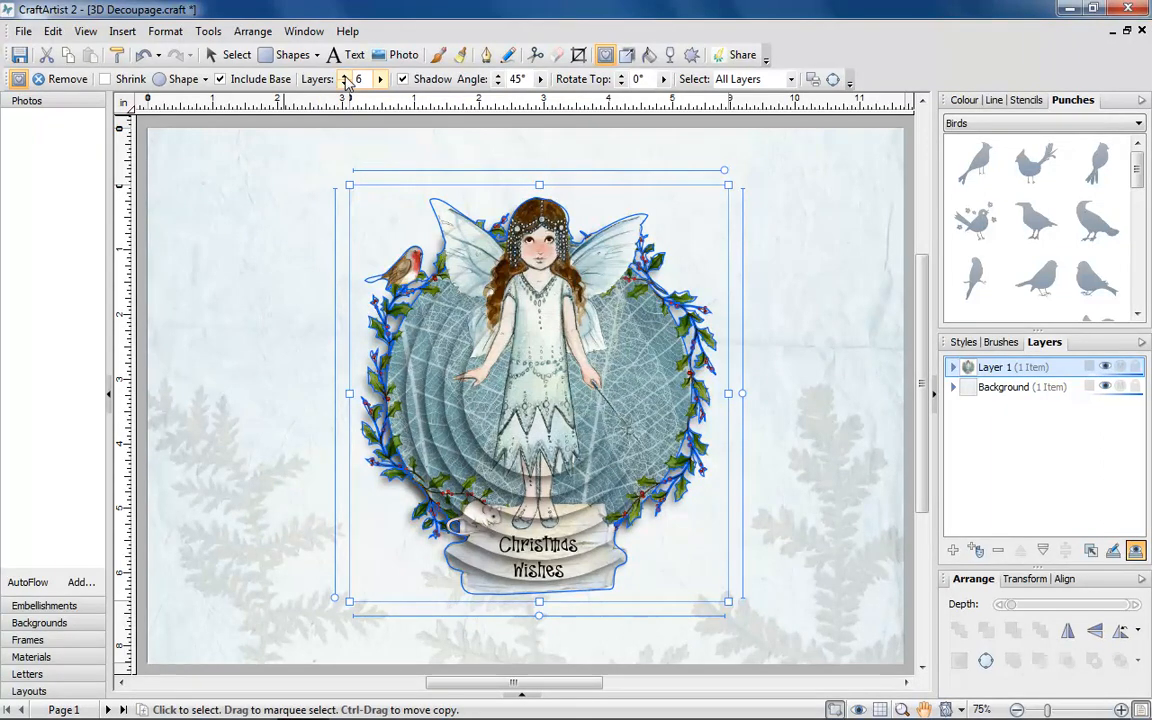
left_click(345, 78)
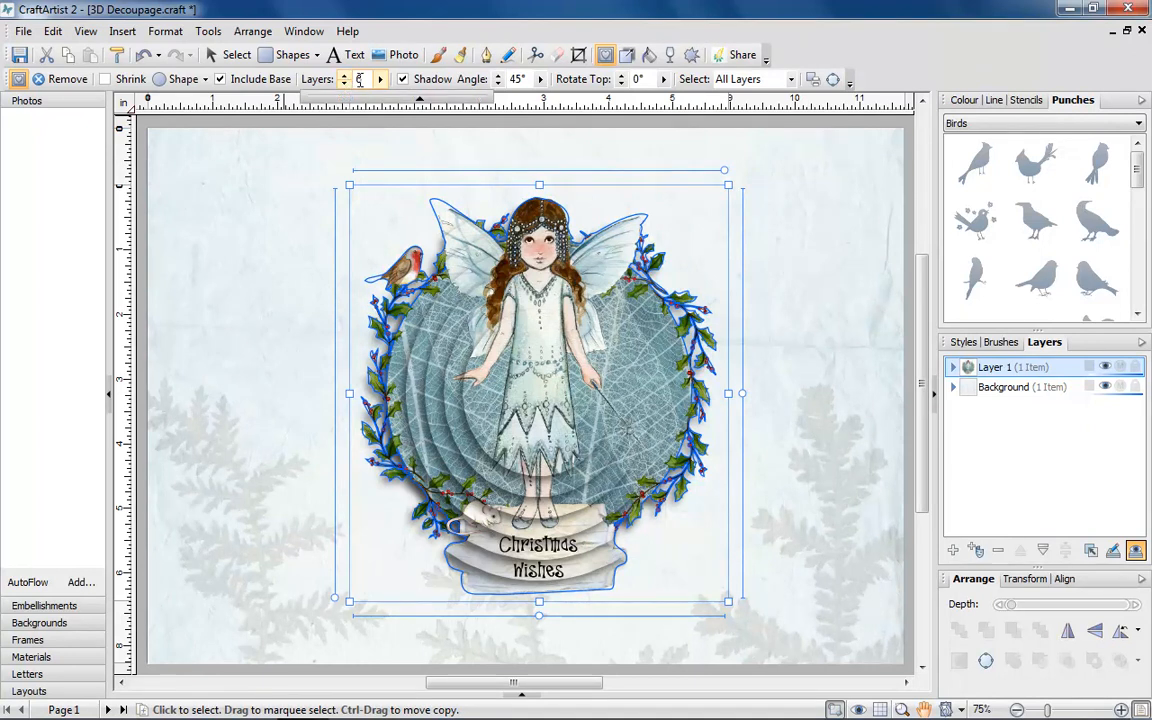
key("BackSpace")
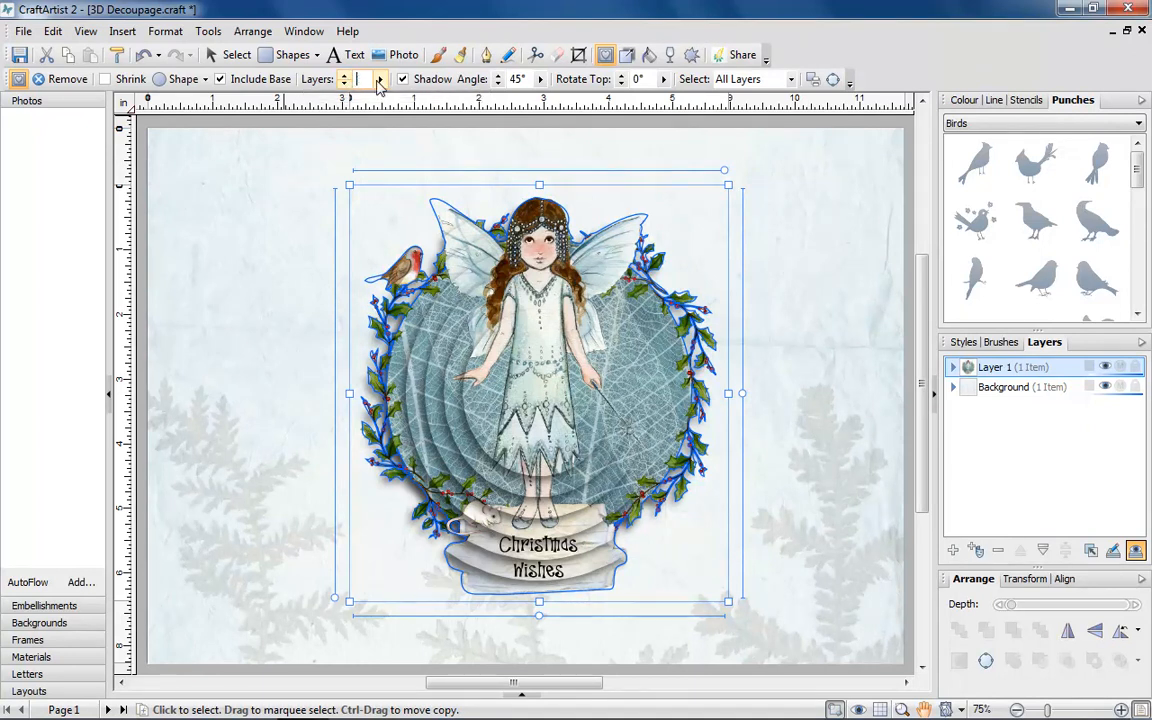
type("4")
key("Return")
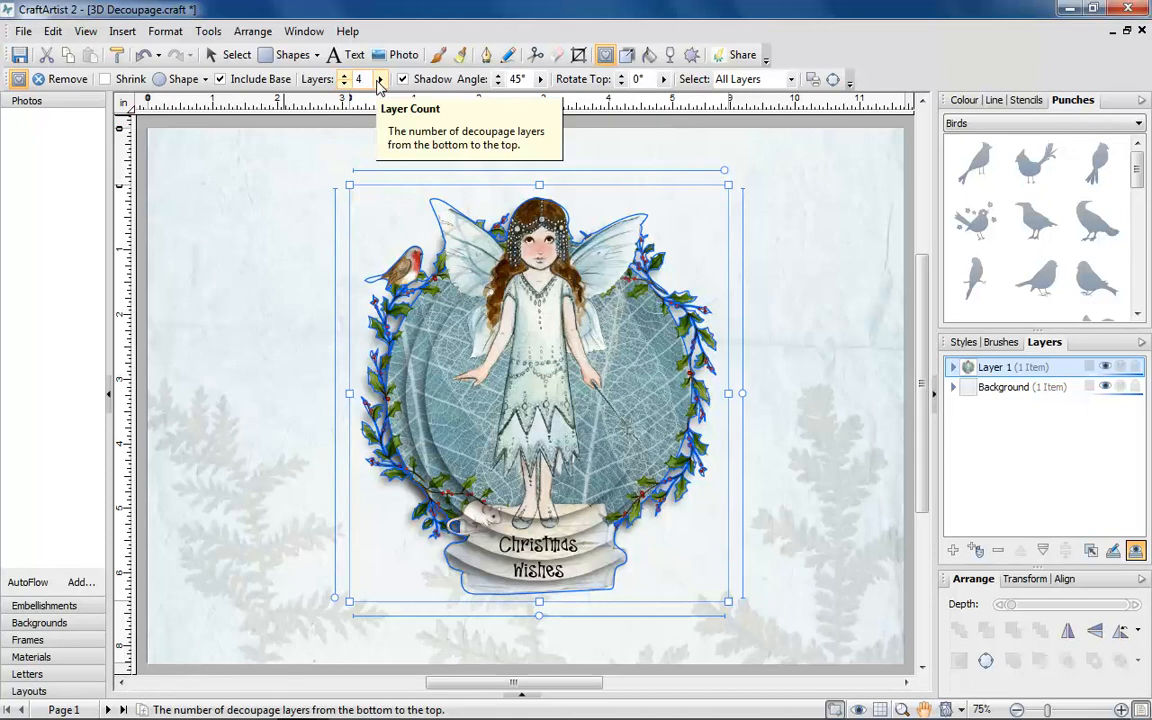
left_click(380, 81)
left_click_drag(373, 101, 410, 108)
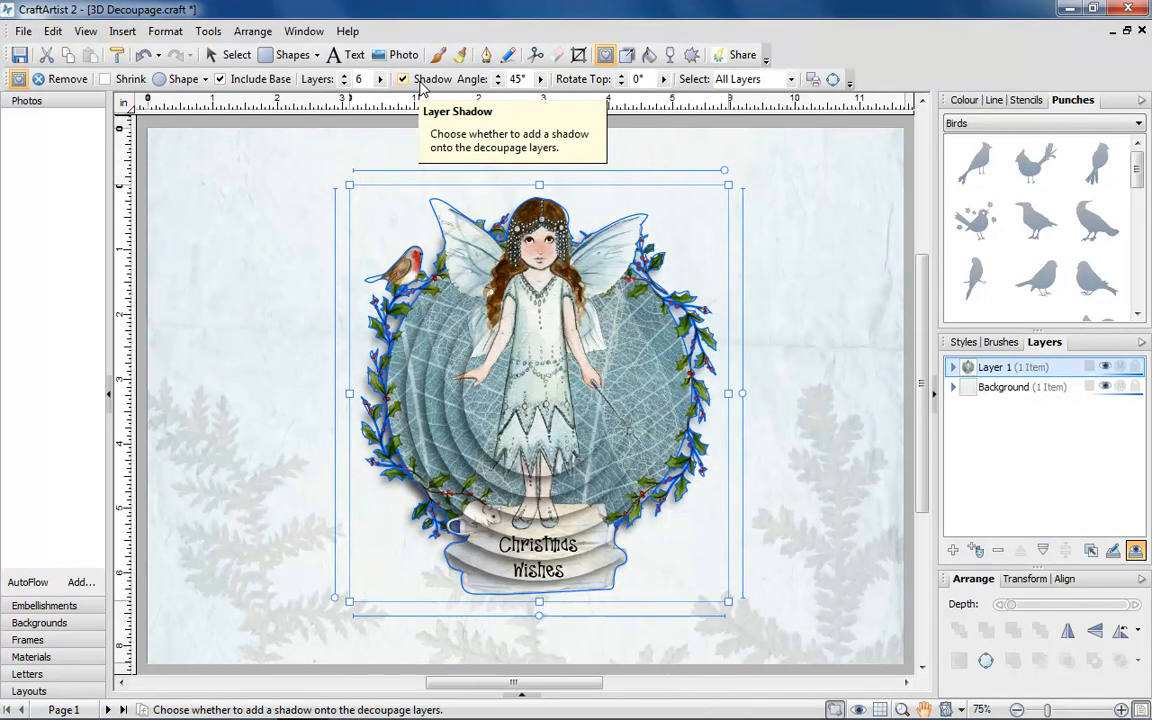
- Try the layers without a shadow and with a 203° shadow angle, ending with the shadow on at 45°
left_click(421, 86)
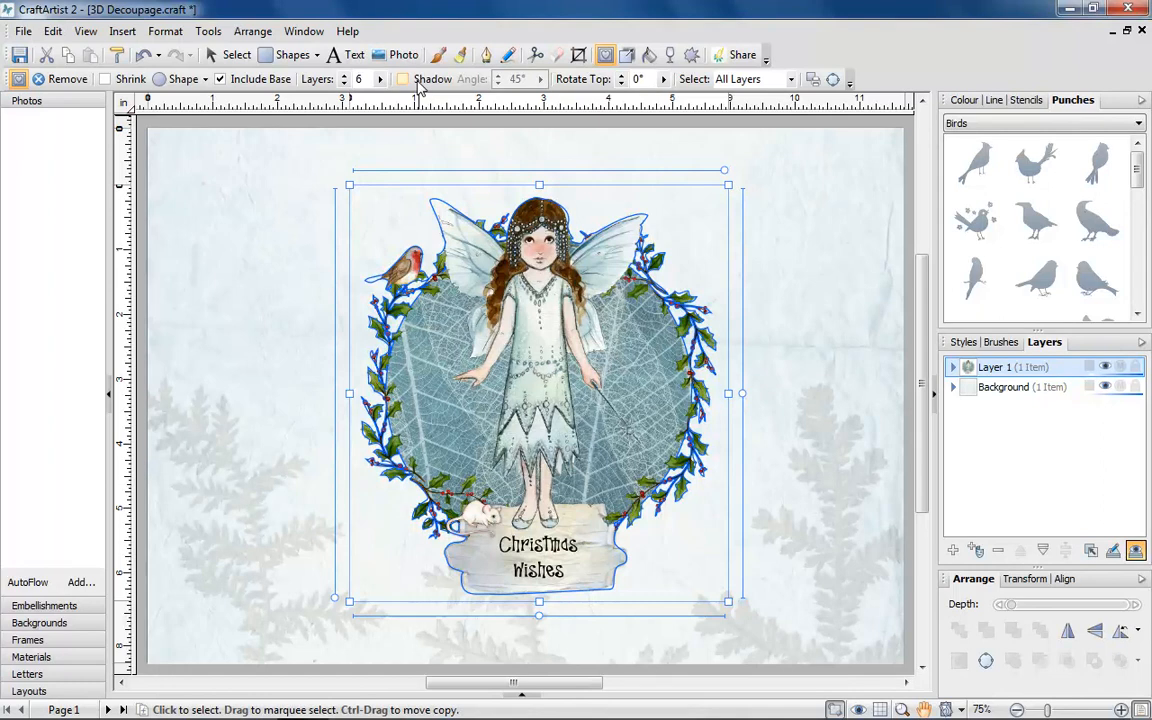
left_click(421, 86)
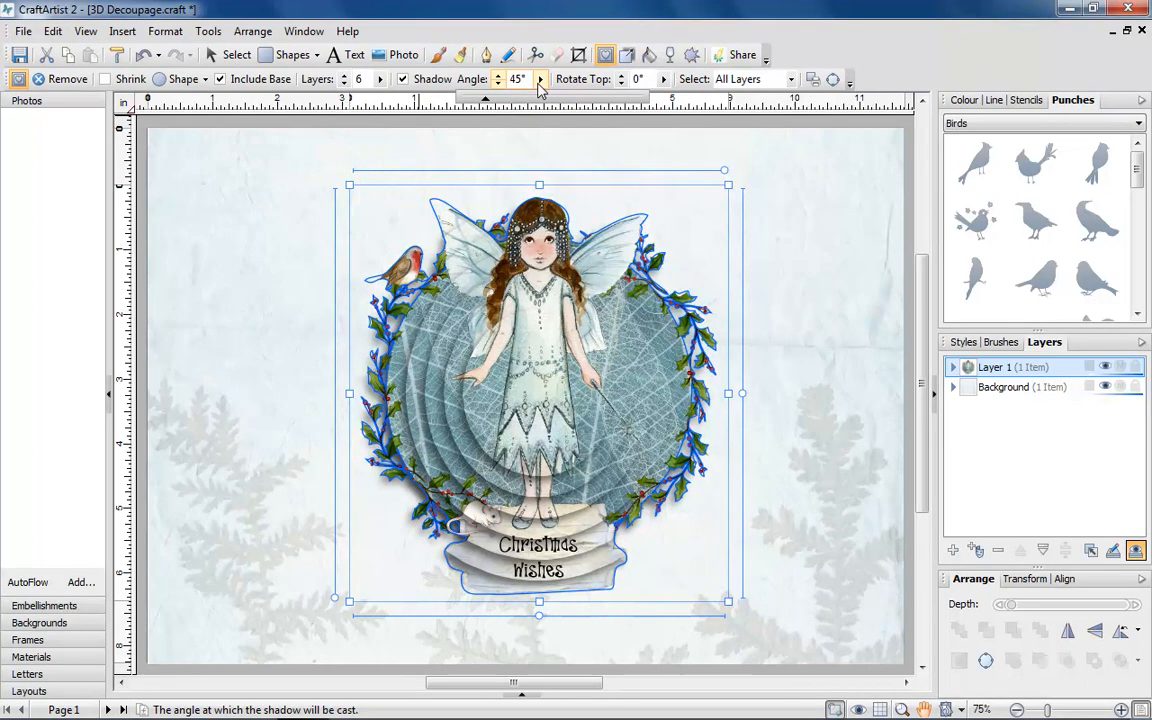
left_click_drag(485, 97, 566, 110)
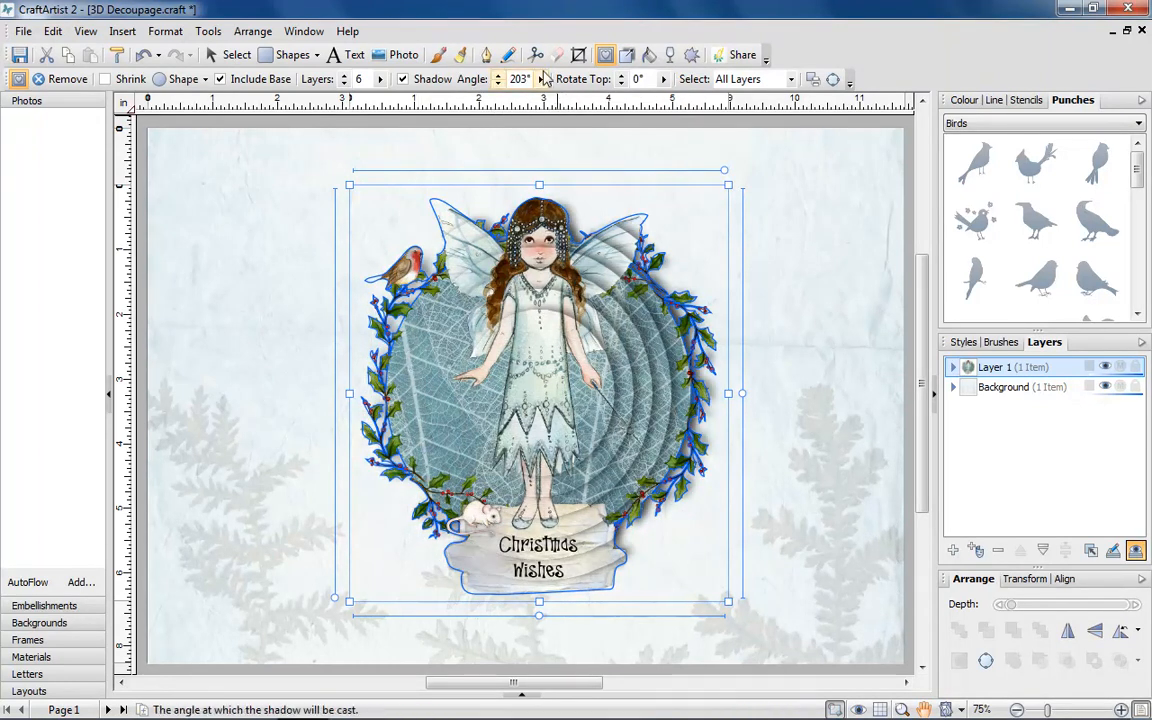
left_click_drag(563, 112, 487, 107)
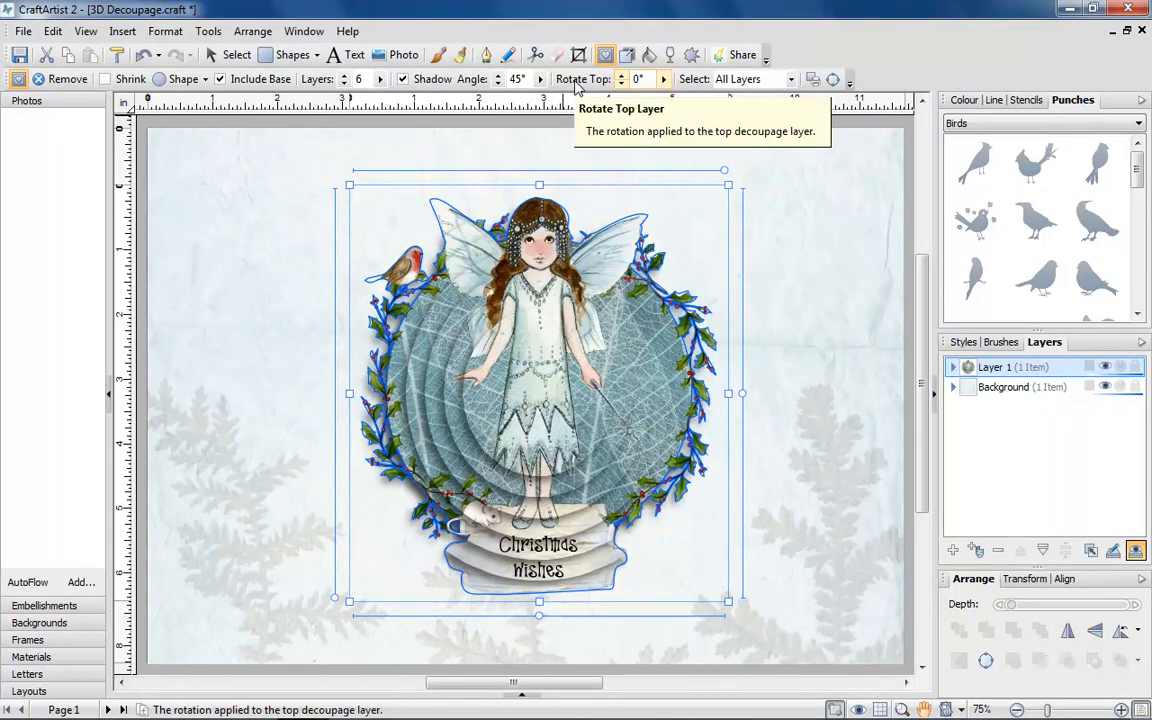
- Add the beach photo to the project's photo collection
left_click(81, 582)
double_click(660, 472)
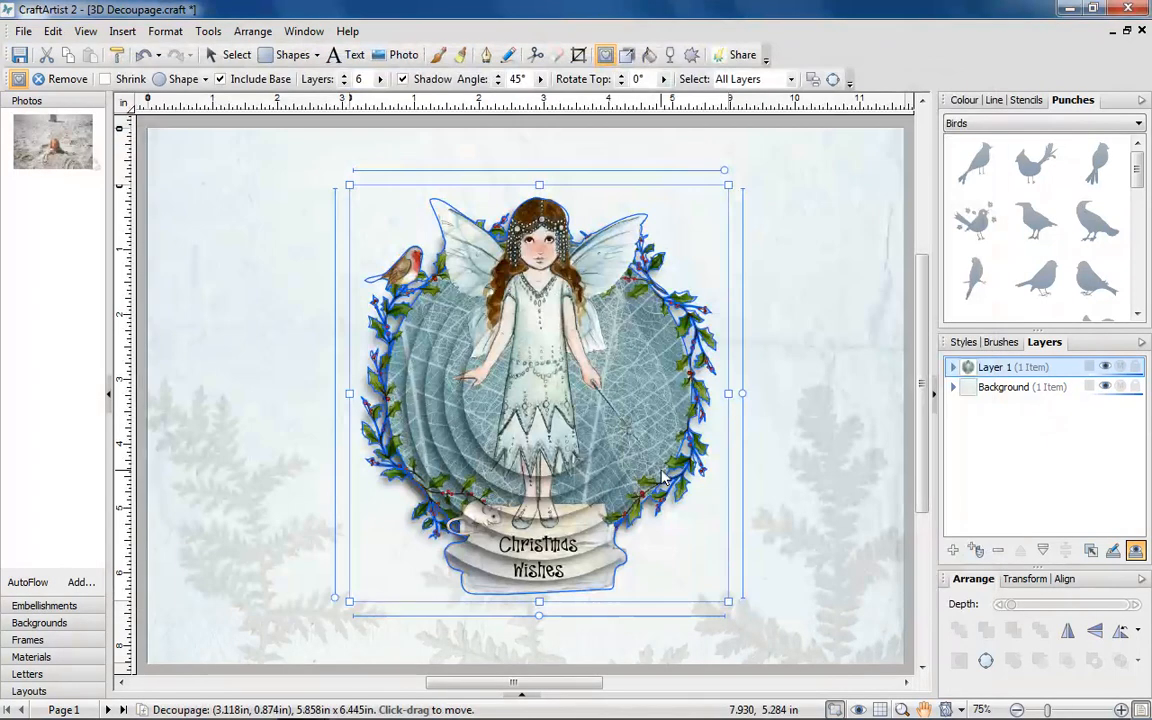
- Insert a blank page after page 1 and place the beach photo on it at about 8.33 × 5.77 in
left_click(521, 696)
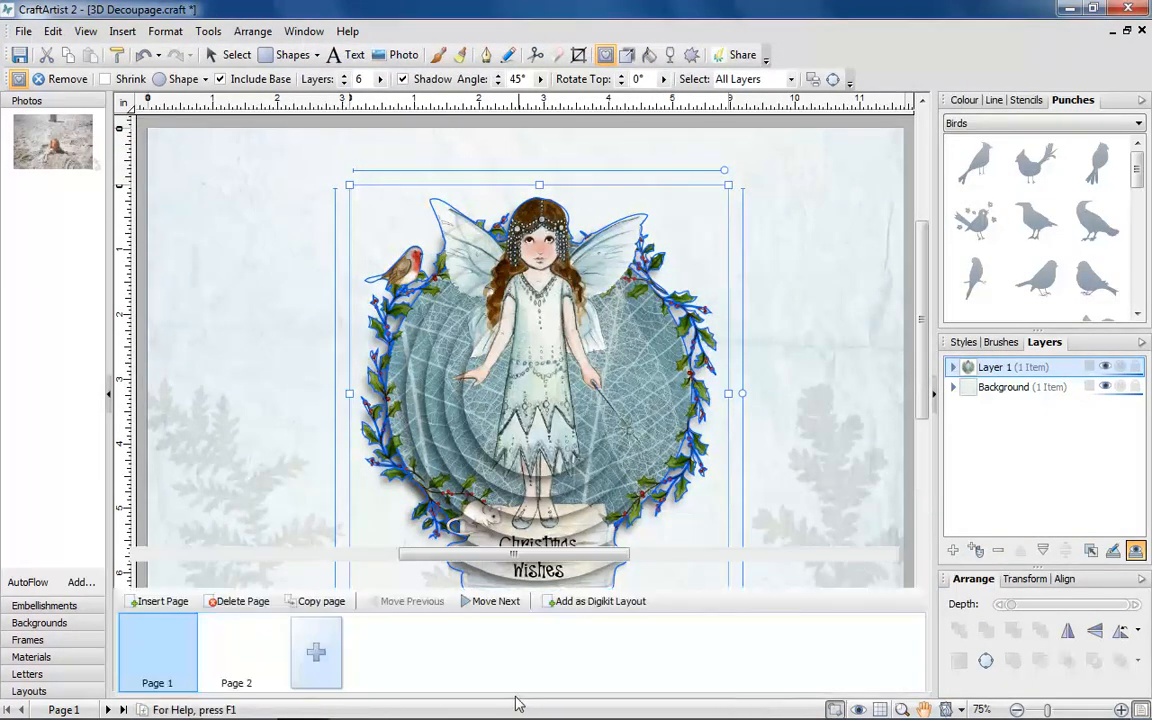
left_click(160, 601)
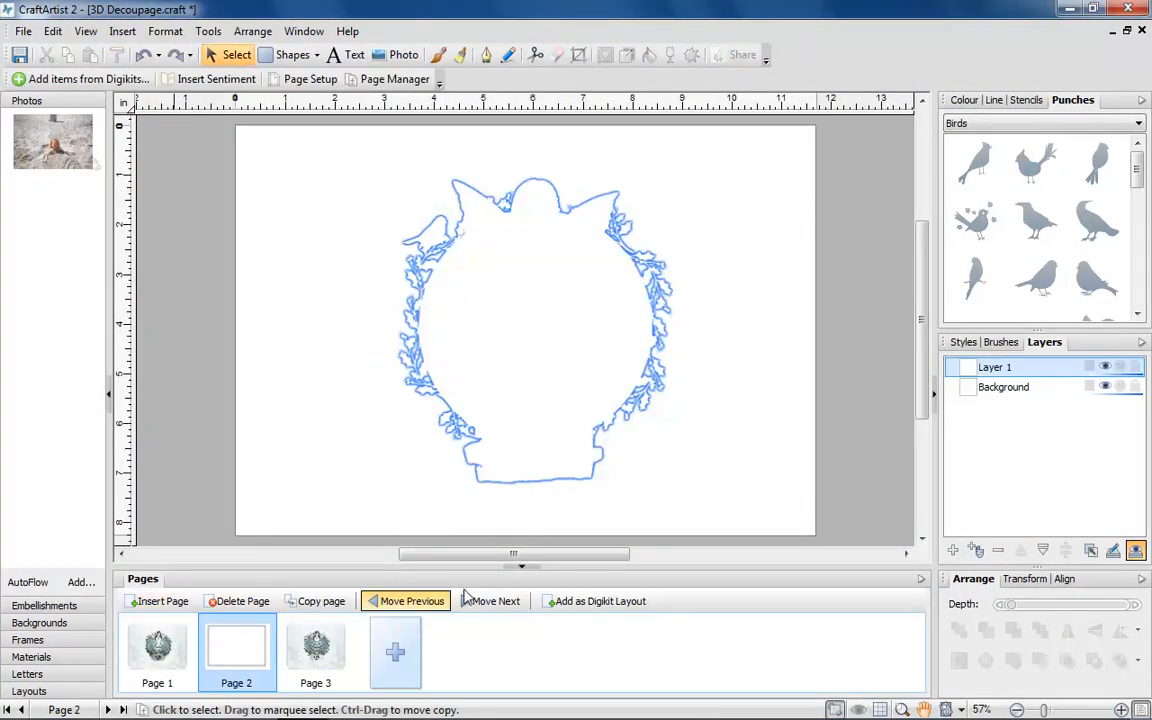
left_click(519, 565)
left_click_drag(53, 140, 445, 375)
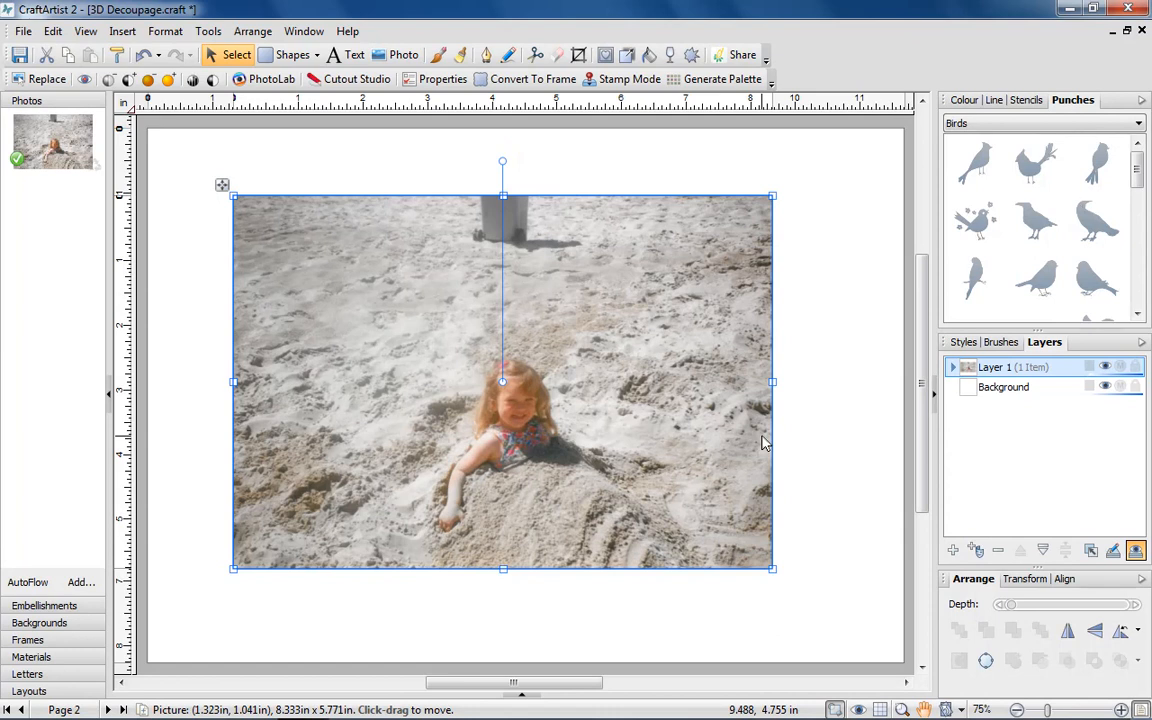
- Convert the beach photo into a decoupage item and rotate its top layer to 106°
left_click(606, 56)
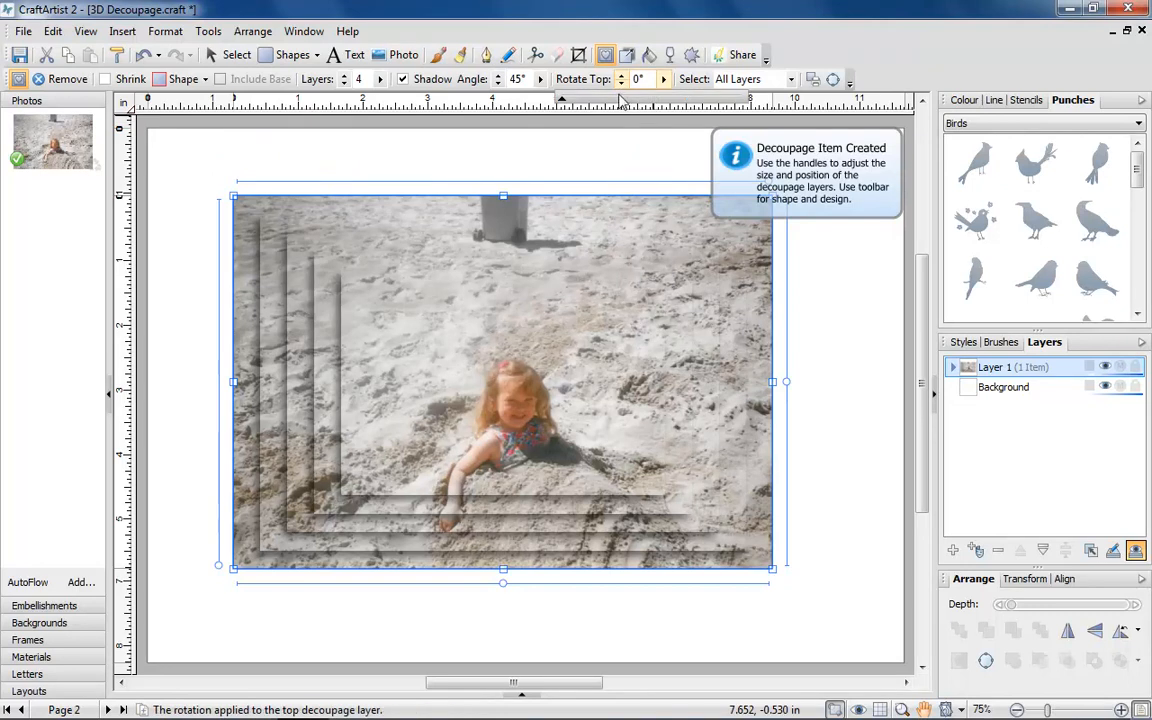
left_click_drag(563, 99, 570, 100)
left_click_drag(598, 104, 618, 104)
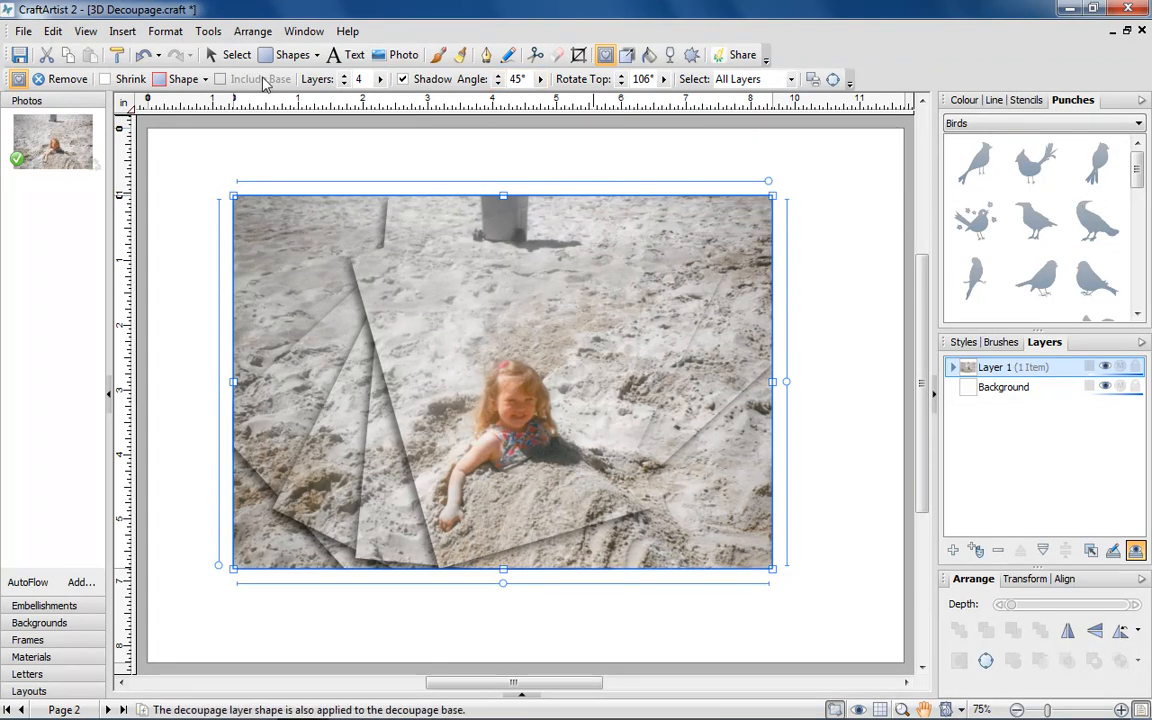
- Change the beach photo's decoupage layers to heart shapes and rotate the top layer to 239°
left_click(185, 79)
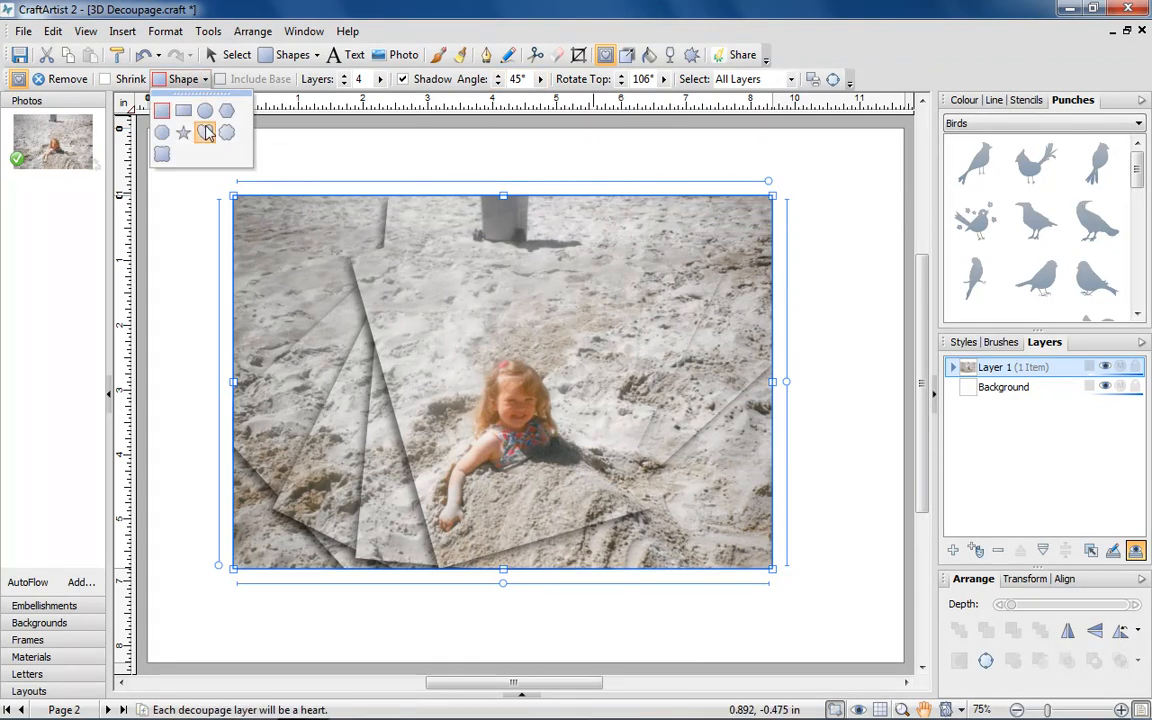
left_click(206, 132)
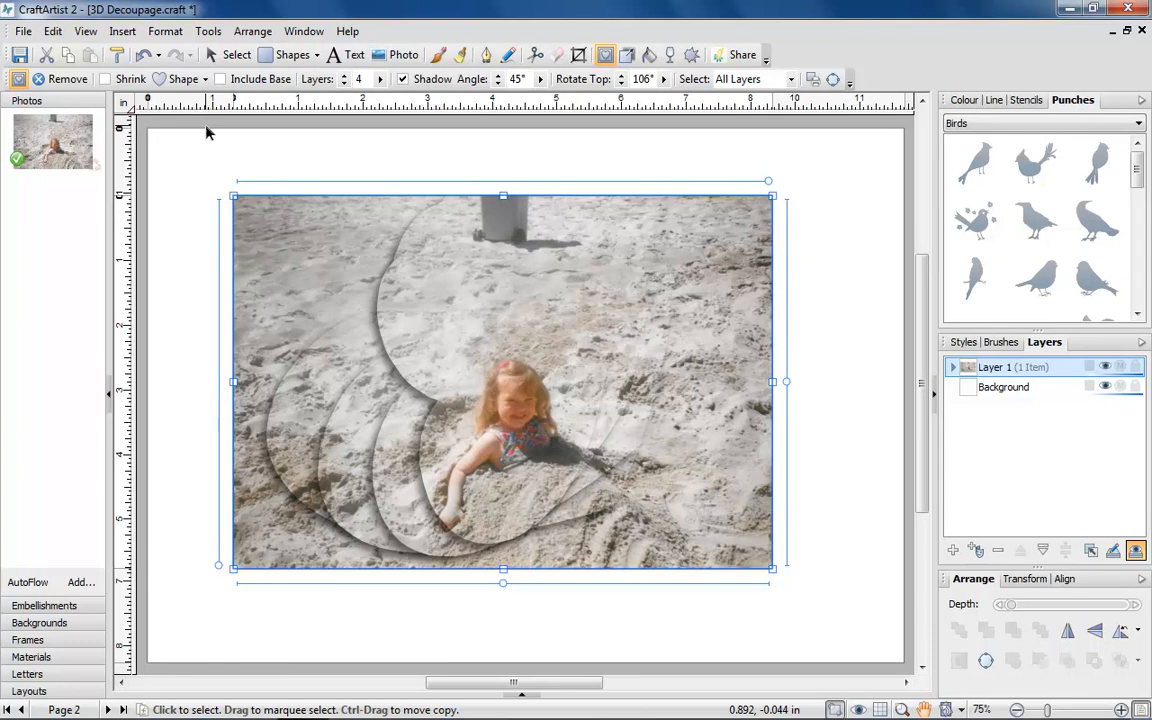
left_click_drag(663, 79, 685, 104)
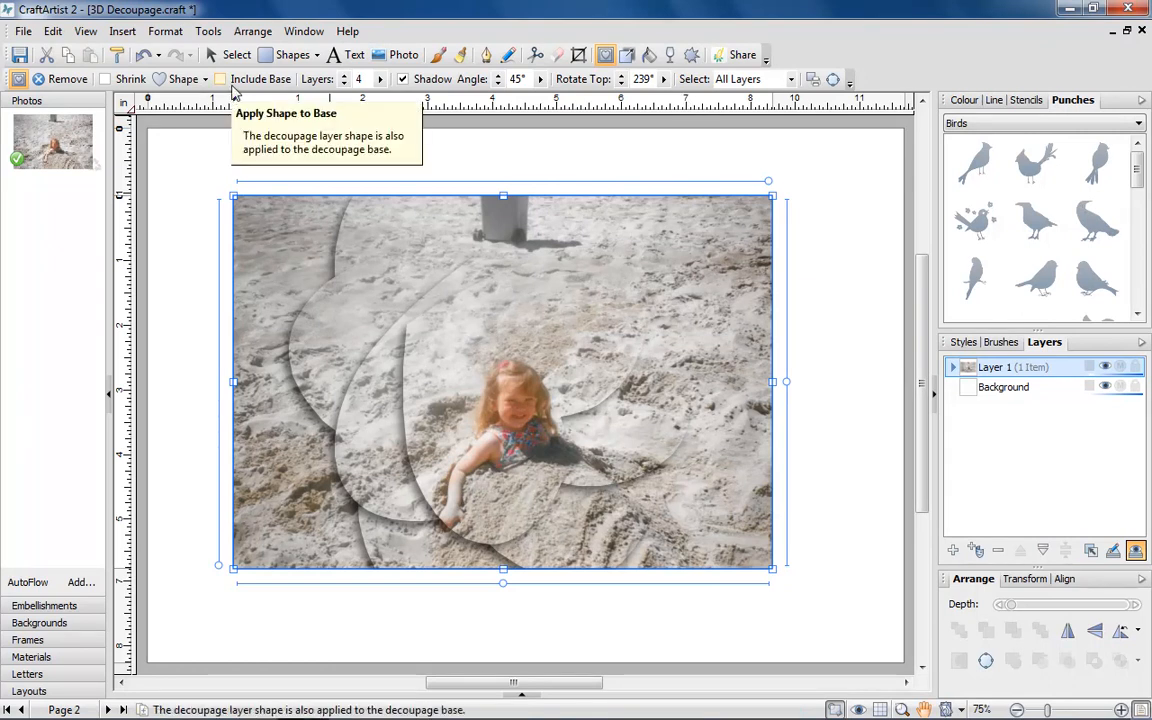
- Apply the heart shape to the beach photo's base too and set the top layer's rotation to 0°
left_click(232, 86)
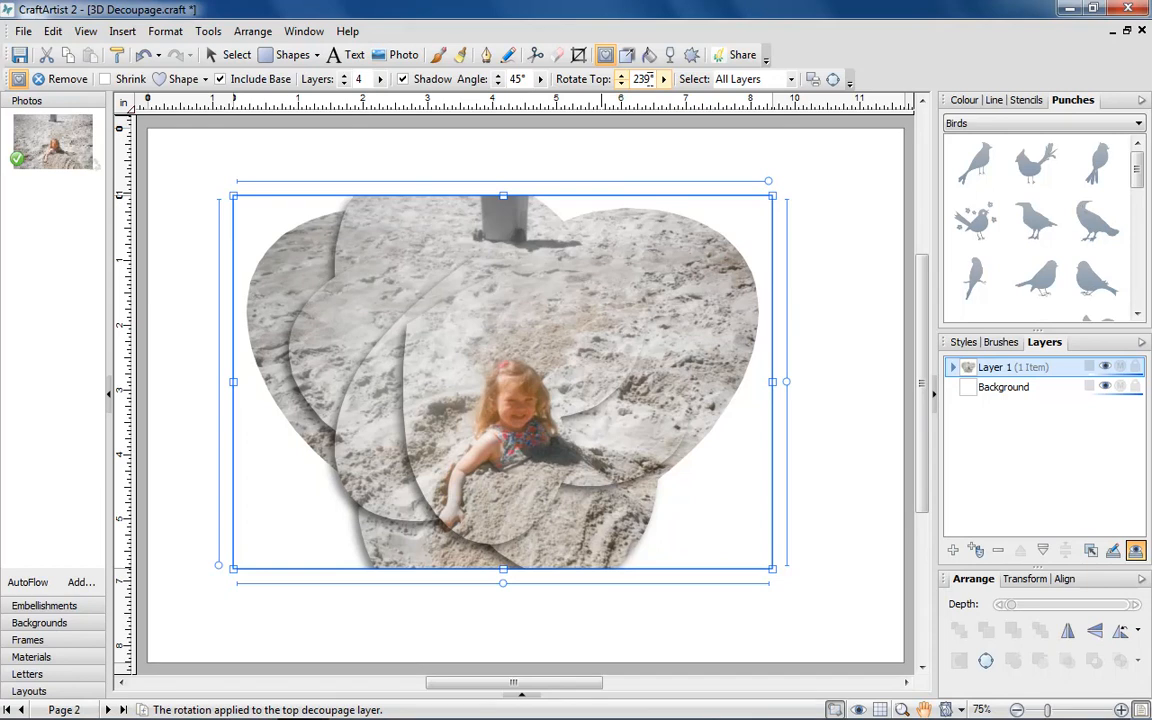
type("0")
key("Return")
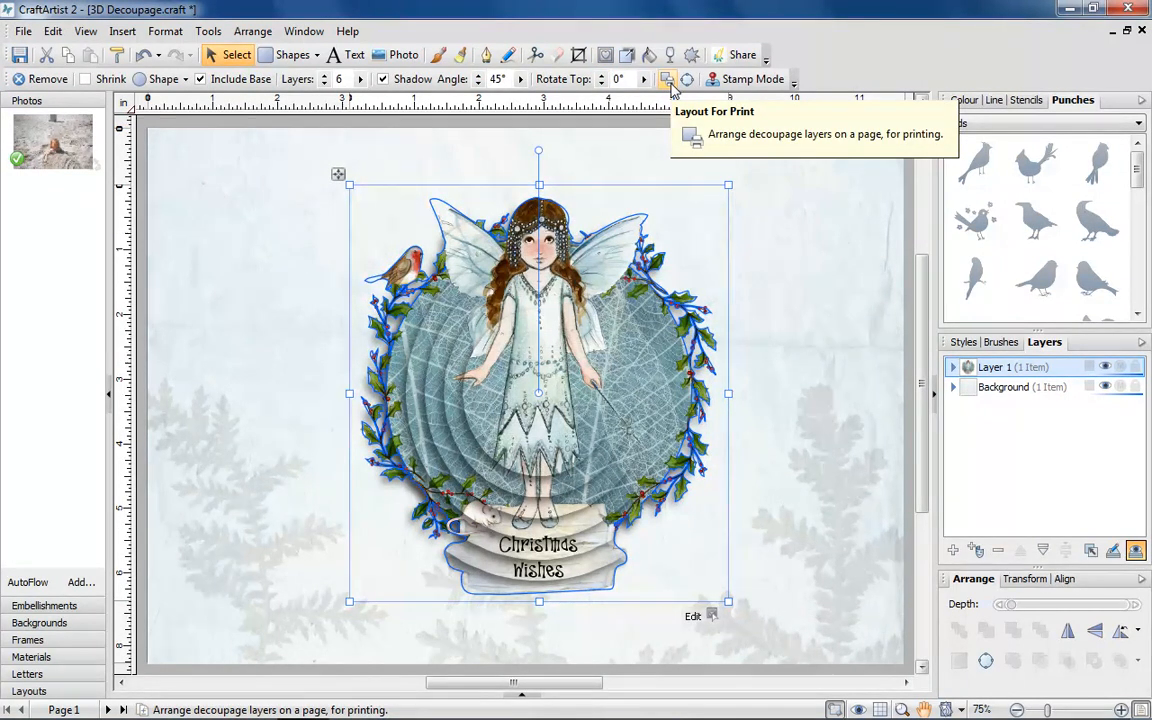
- Lay out the fairy decoupage's layers, including the base layer, for printing in a new A4 landscape document
left_click(668, 82)
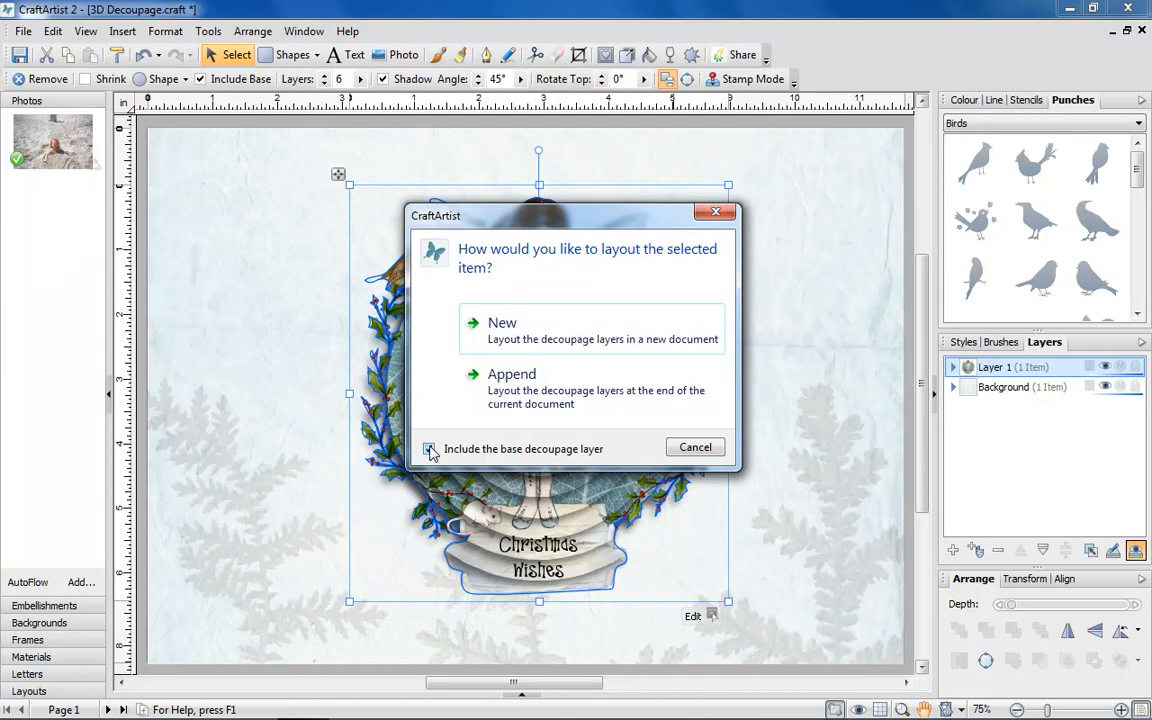
left_click(527, 334)
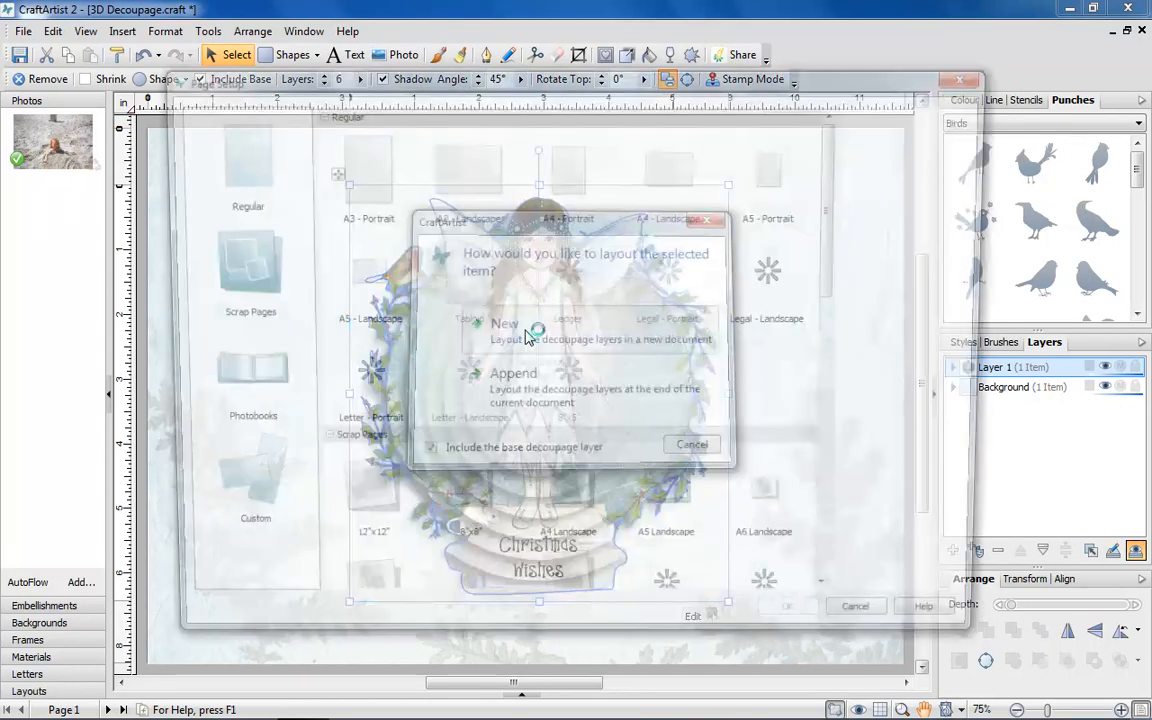
left_click(665, 200)
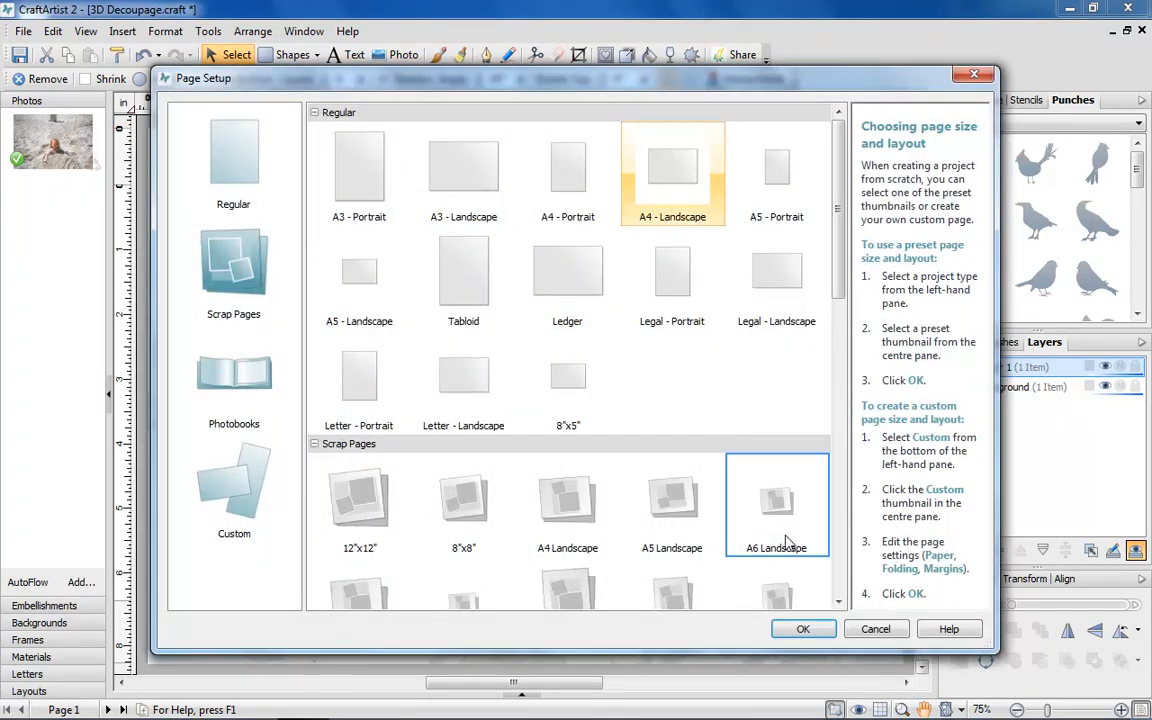
left_click(803, 628)
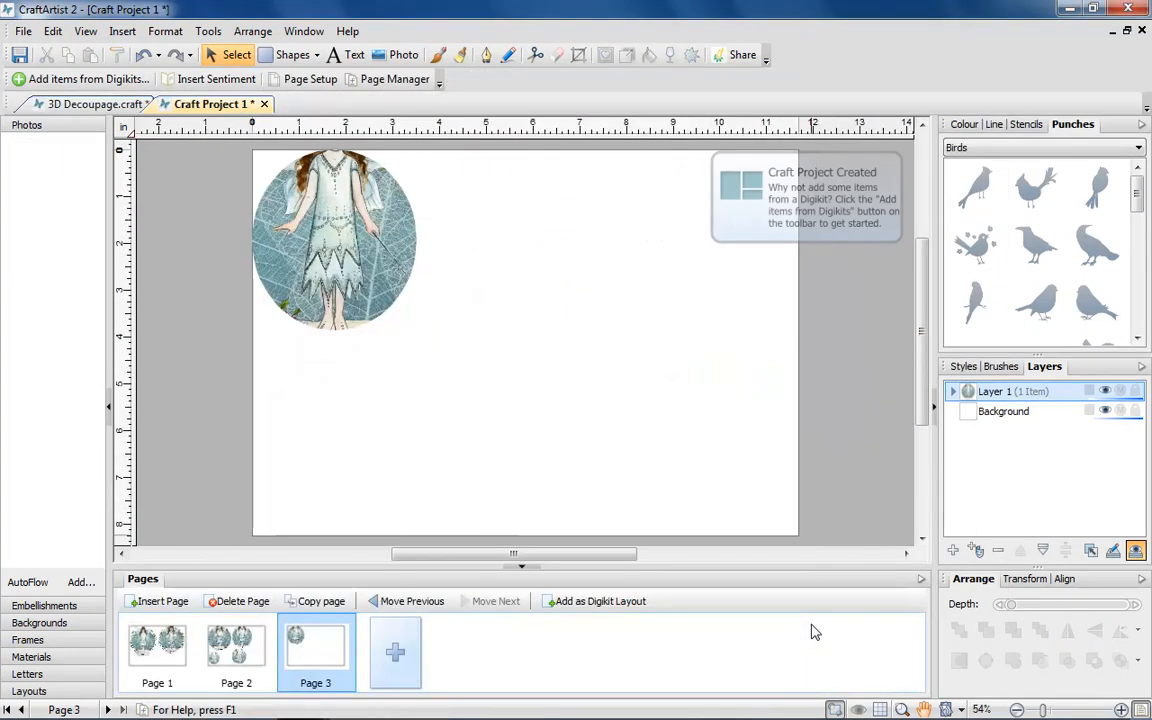
- Review pages 2 and 1 of the new print layout and return to the 3D Decoupage document
left_click(238, 648)
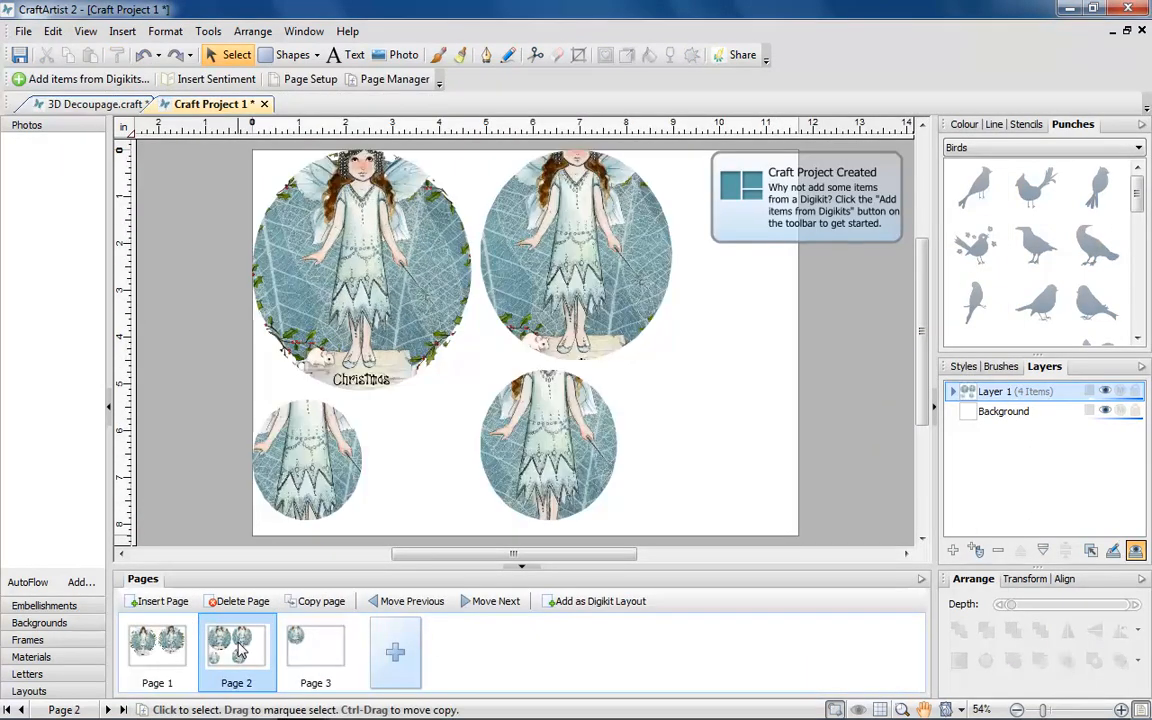
left_click(177, 650)
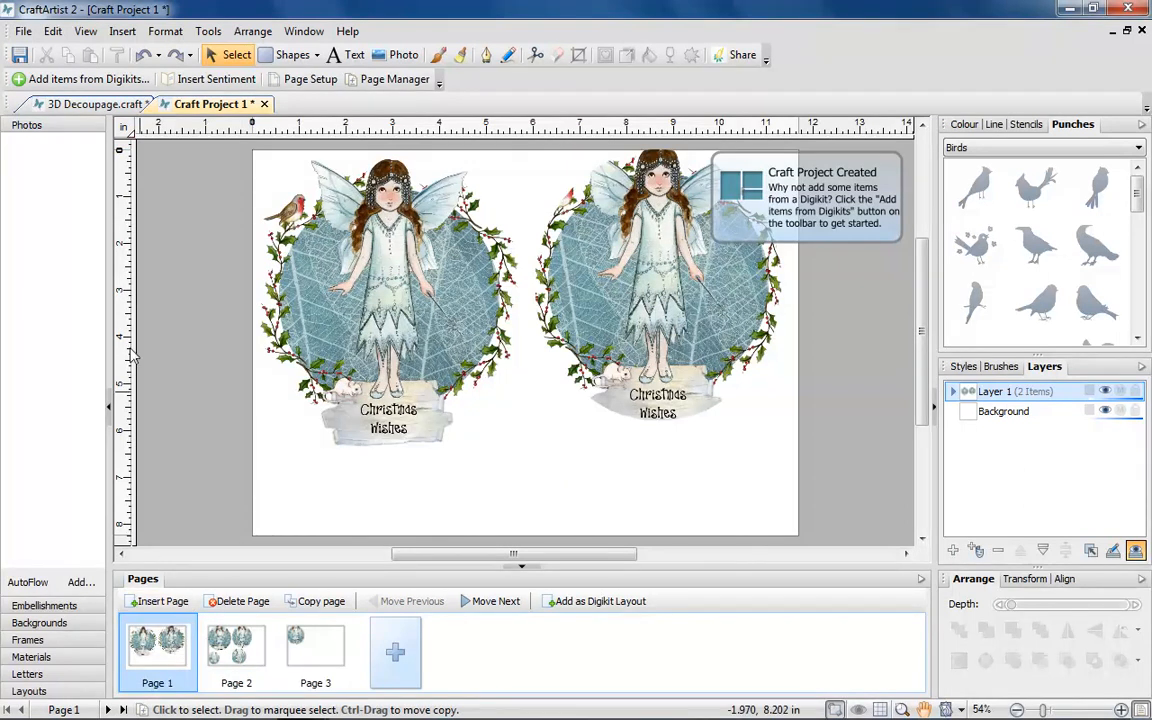
left_click(95, 106)
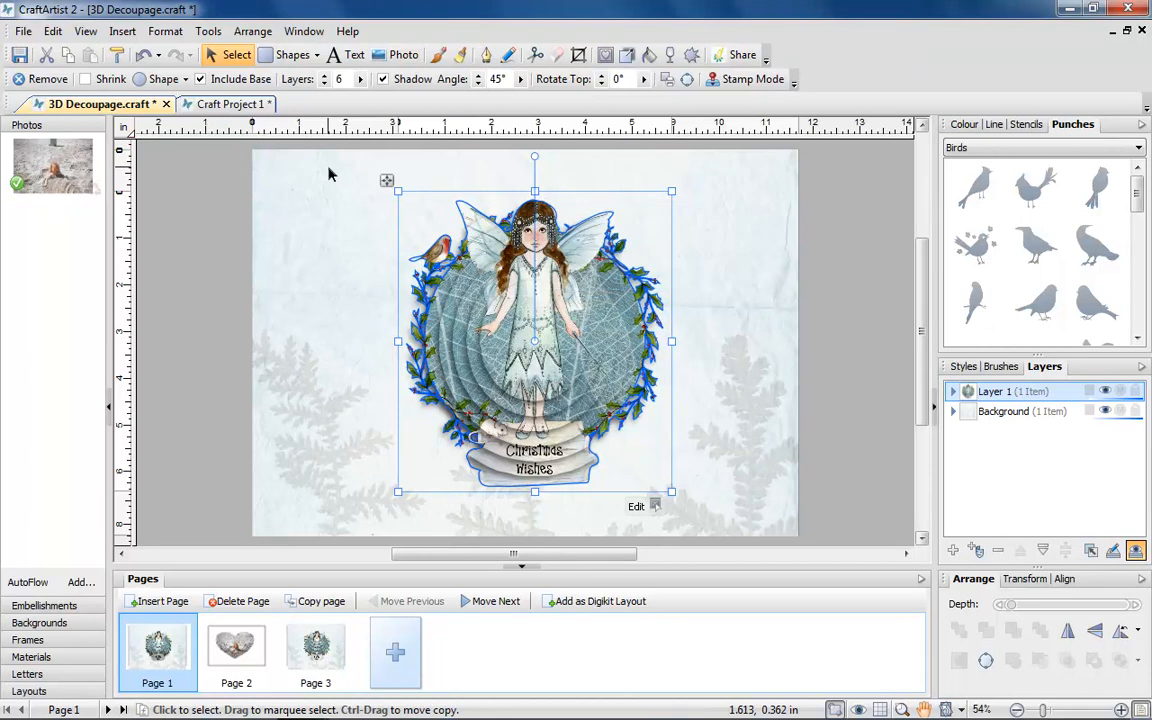
- Break page 1's fairy decoupage into separate curves and move its top three layers apart, the first two to opposite sides of the page
left_click(686, 80)
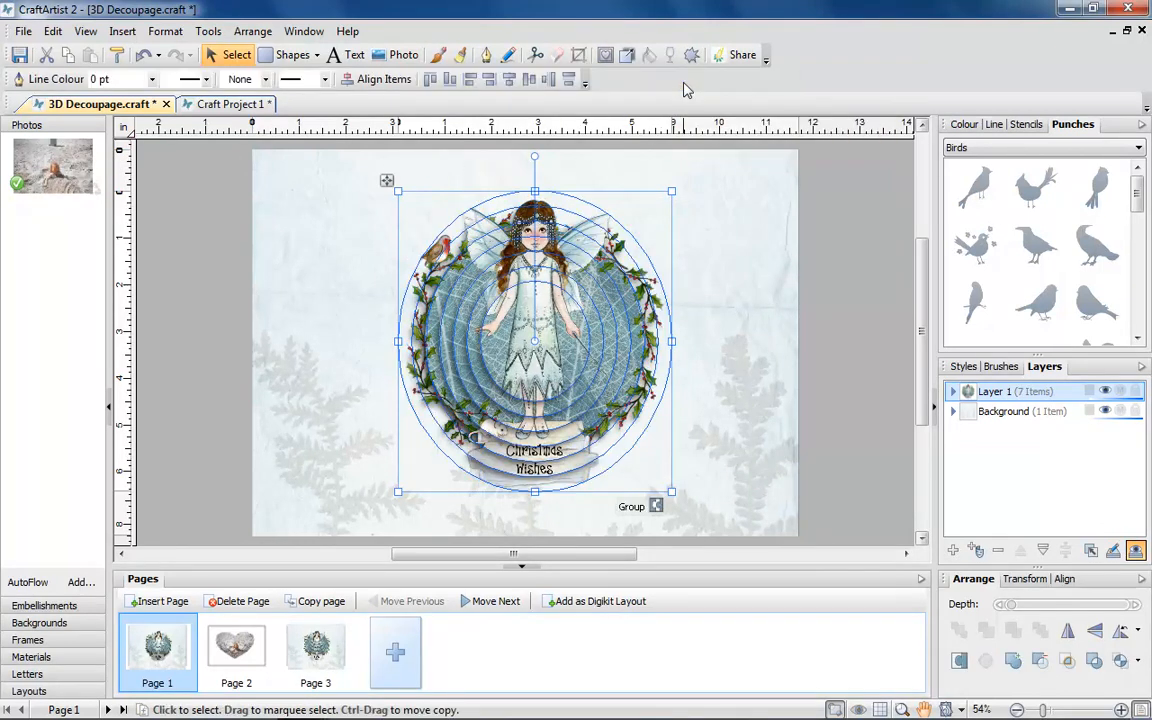
left_click(694, 393)
left_click_drag(564, 366, 780, 395)
left_click_drag(548, 363, 330, 365)
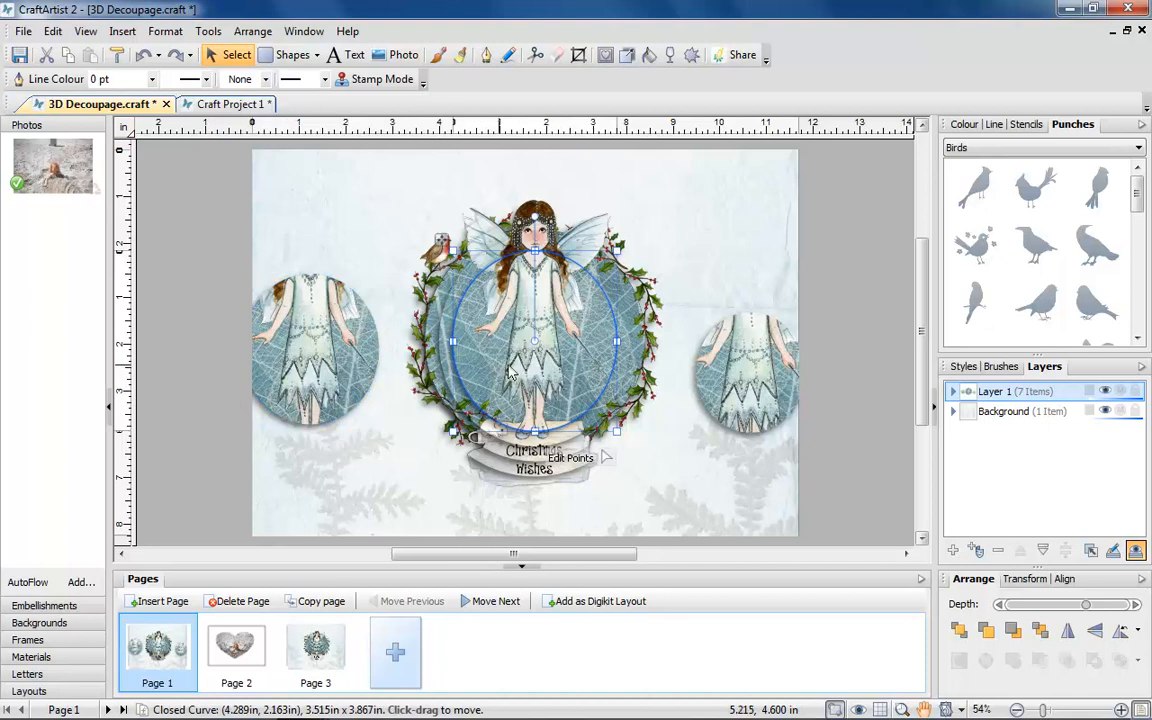
left_click_drag(470, 337, 627, 444)
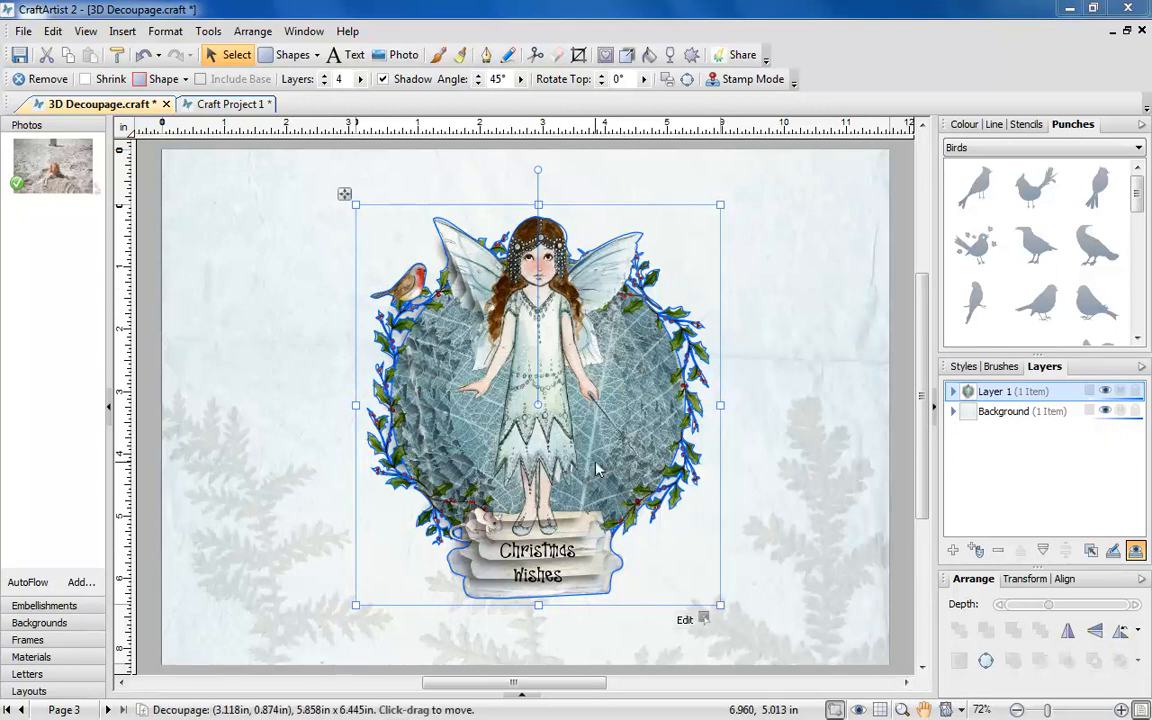
- Edit the fairy decoupage on page 3, slightly reducing the size of all layers and setting their height to about 66%
left_click(701, 621)
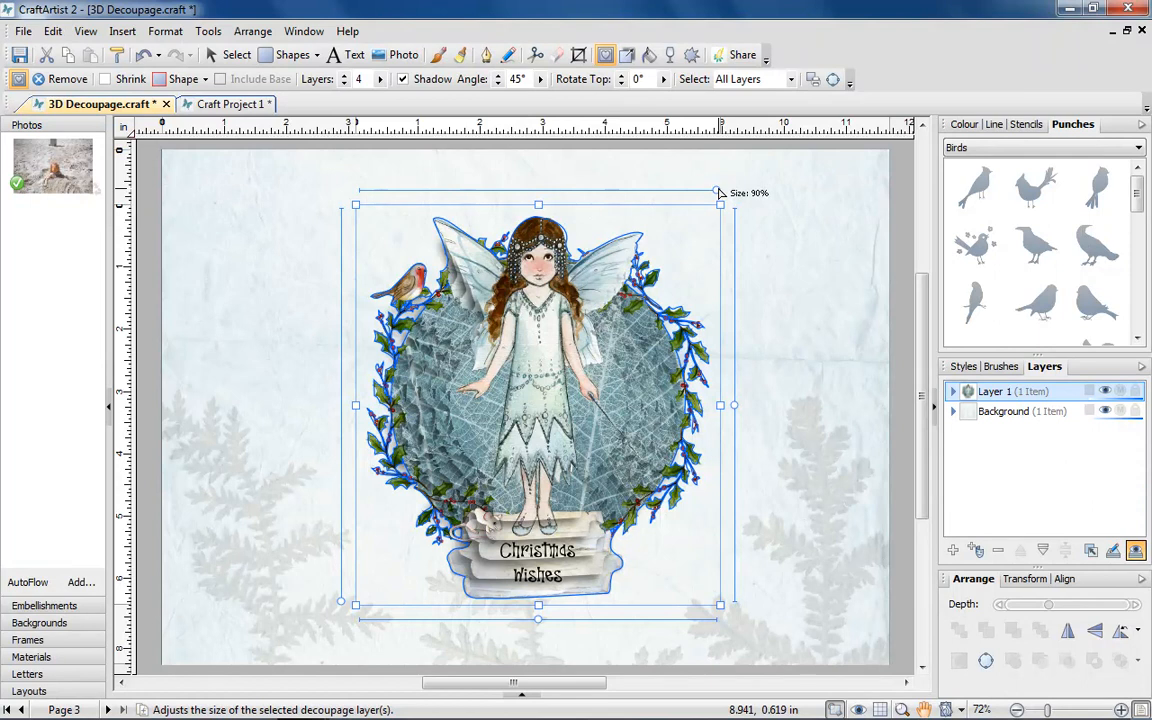
mouse_move(719, 191)
left_mouse_down()
mouse_move(595, 195)
mouse_move(705, 202)
left_mouse_up()
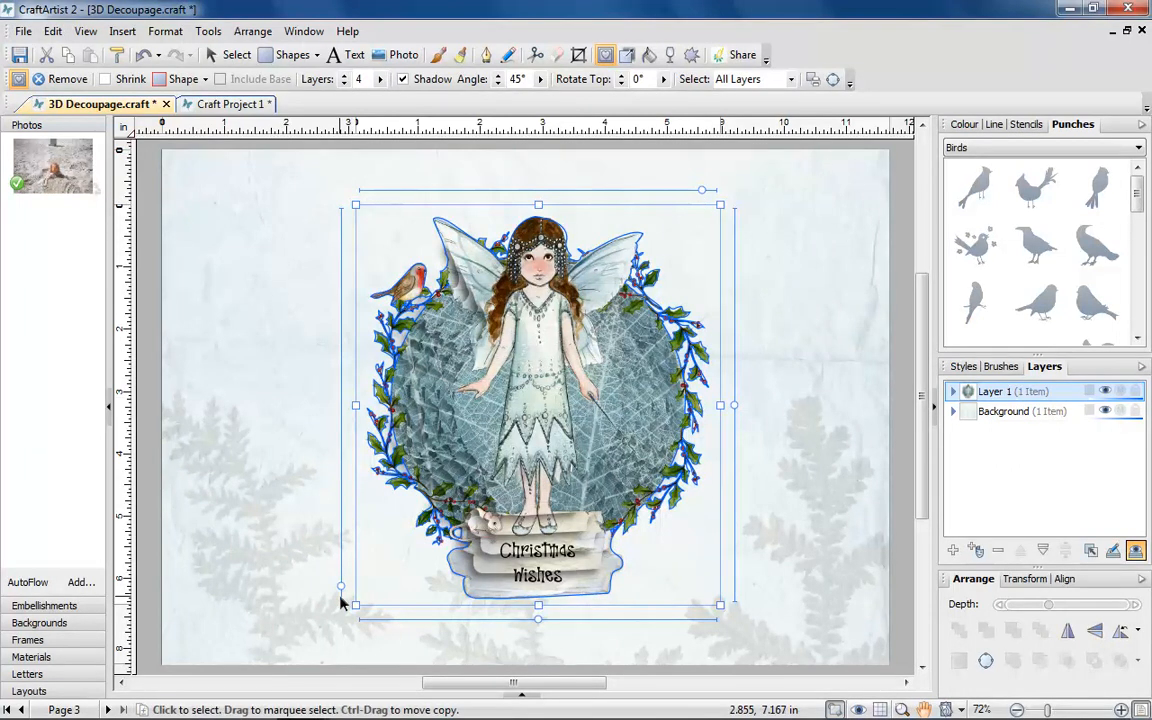
left_click_drag(341, 594, 339, 476)
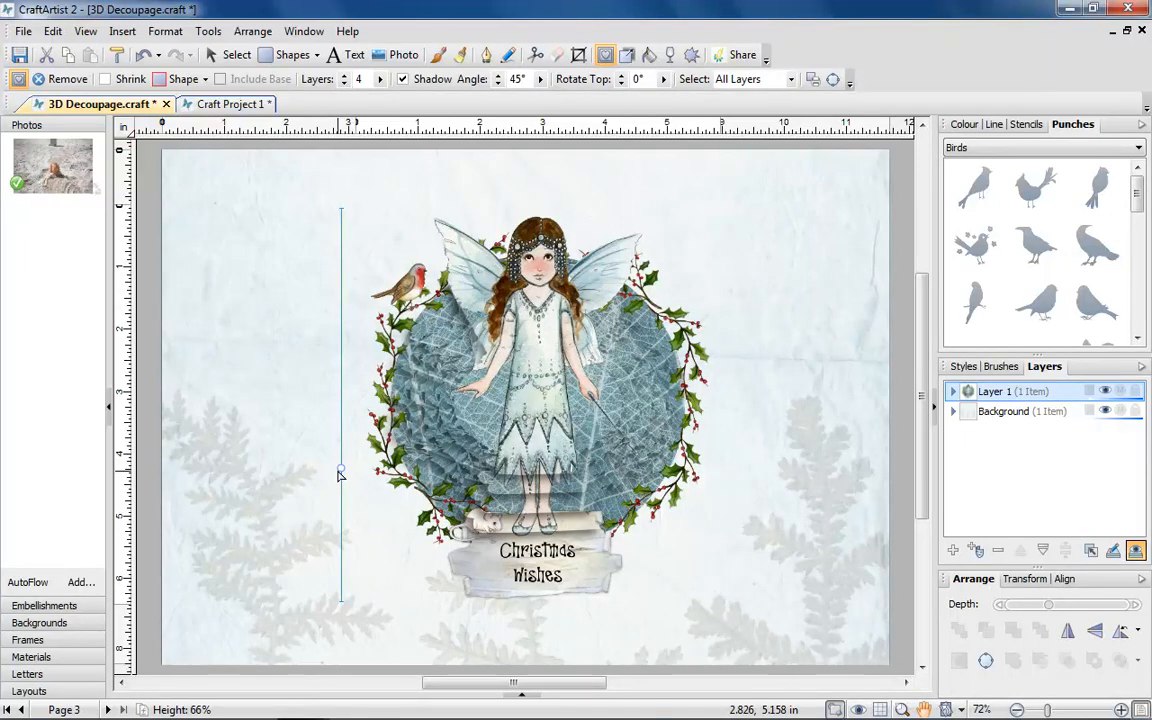
left_click_drag(339, 476, 338, 475)
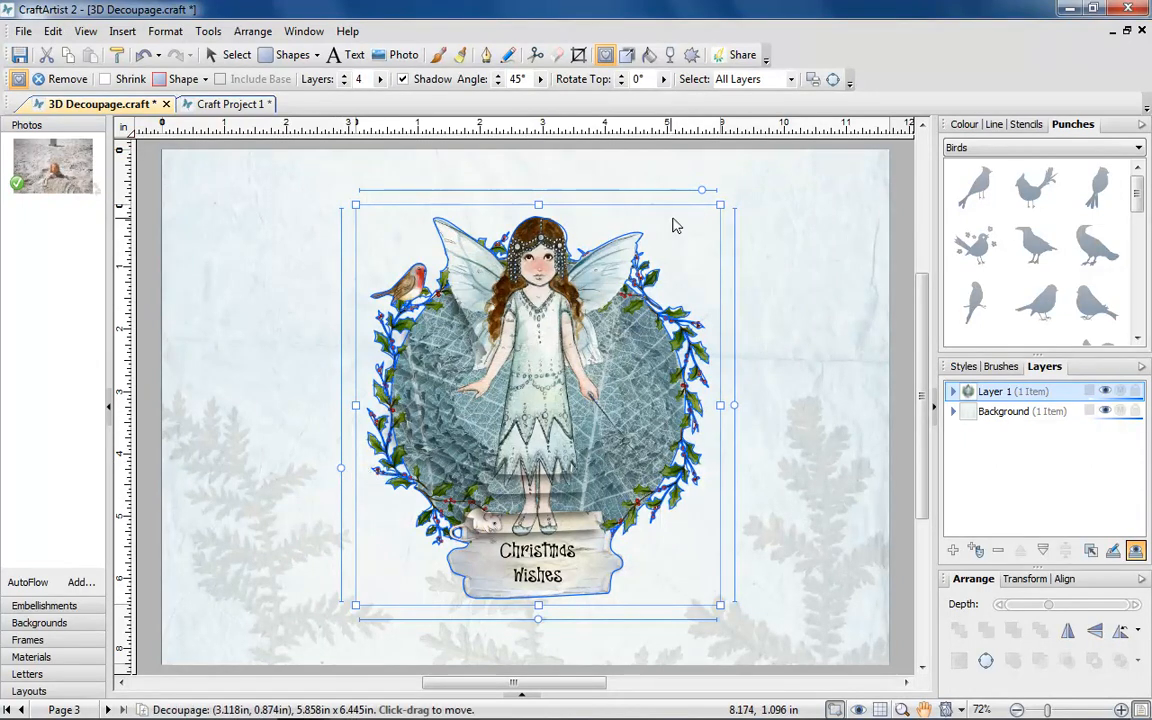
- Narrow all of the fairy decoupage's layers and offset them well upward and slightly to the right
left_click_drag(704, 190, 676, 193)
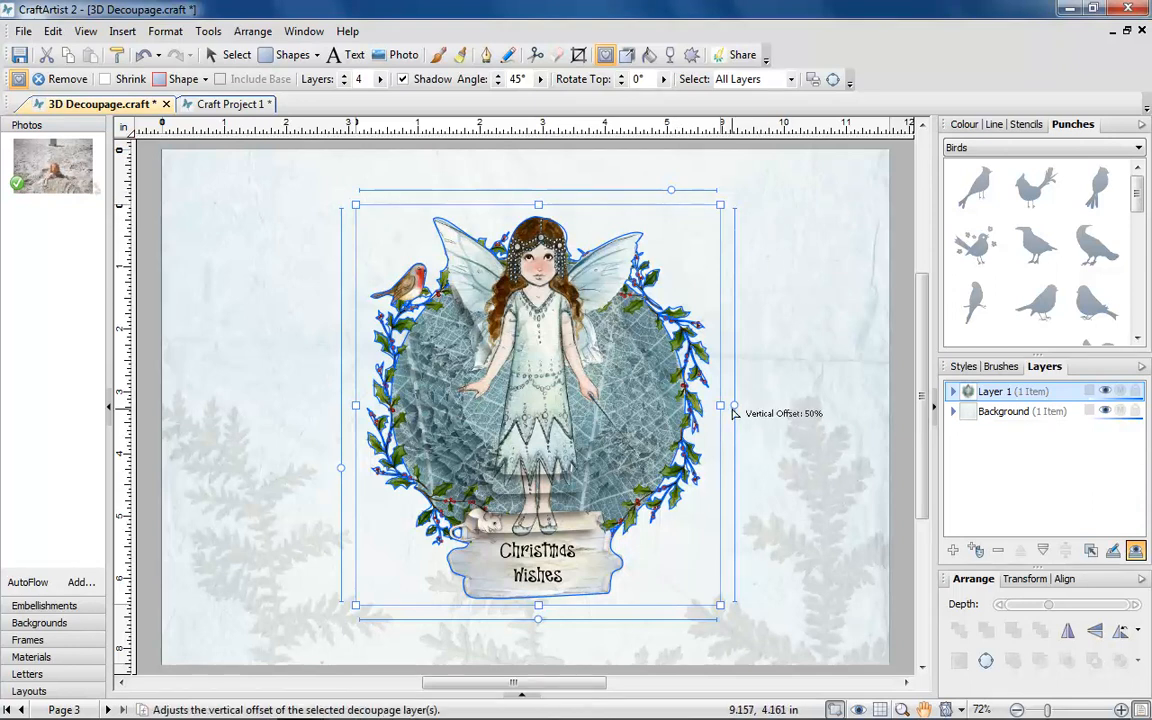
left_click_drag(734, 407, 731, 260)
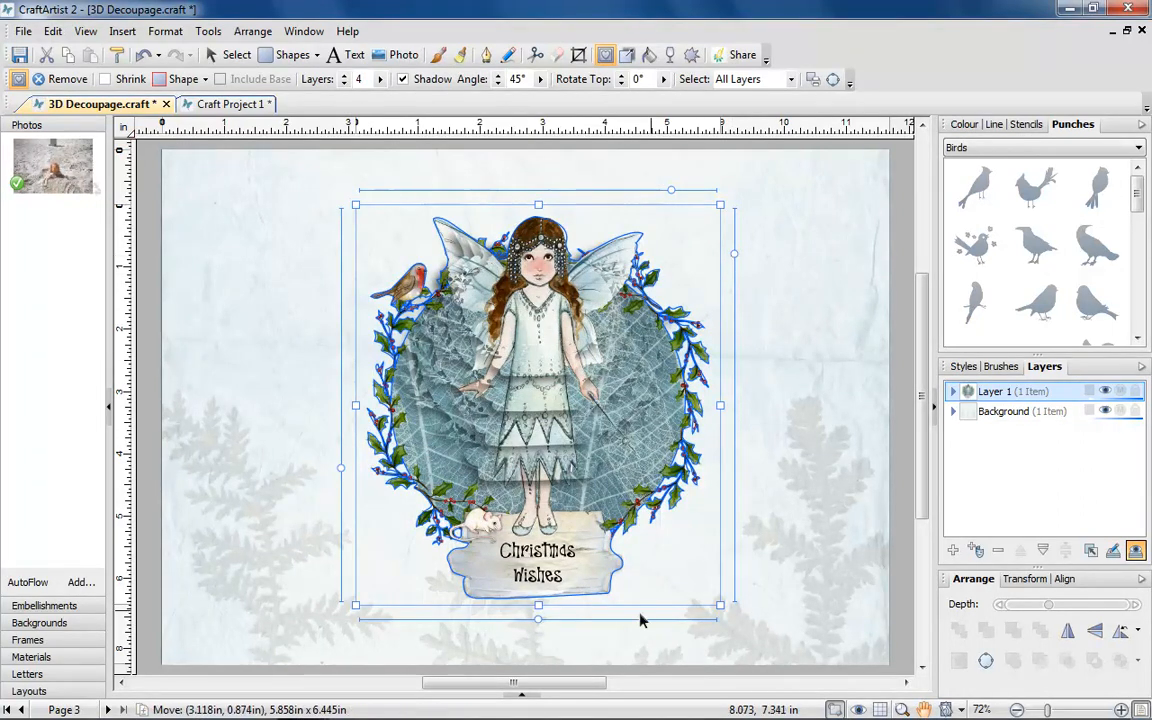
mouse_move(537, 621)
left_mouse_down()
mouse_move(496, 624)
mouse_move(589, 622)
mouse_move(551, 627)
left_mouse_up()
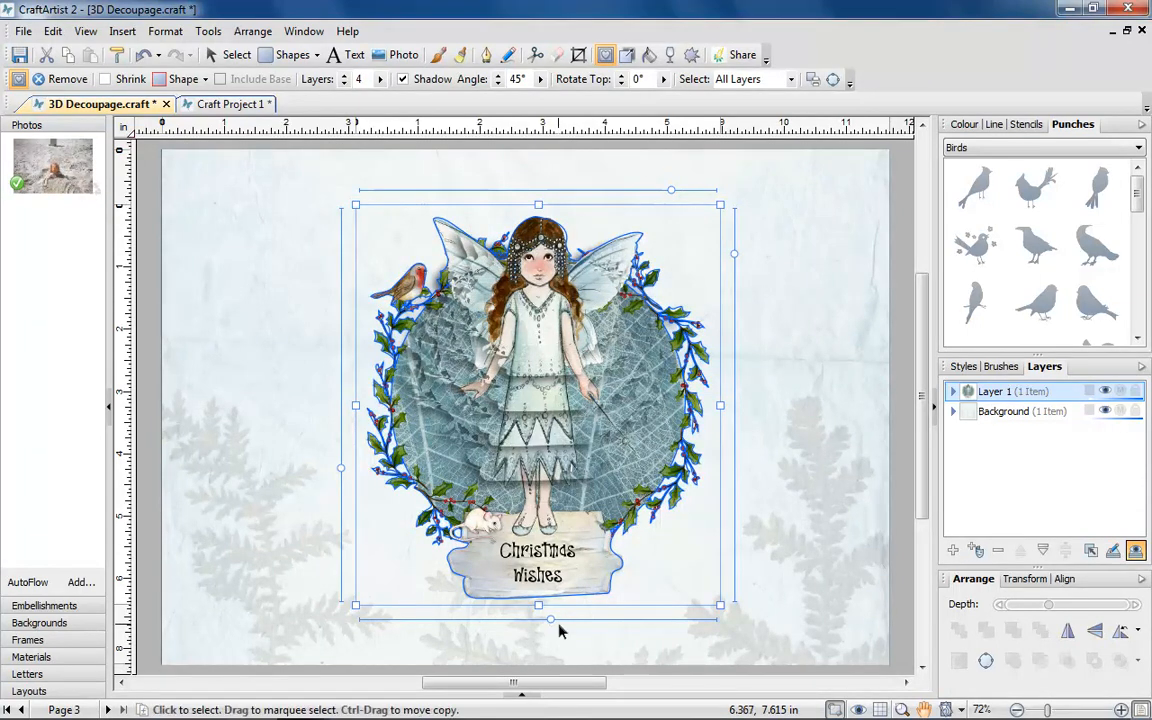
- Check which decoupage layers can be chosen for on-page resizing and offsetting, and leave the item's editing mode
left_click(789, 80)
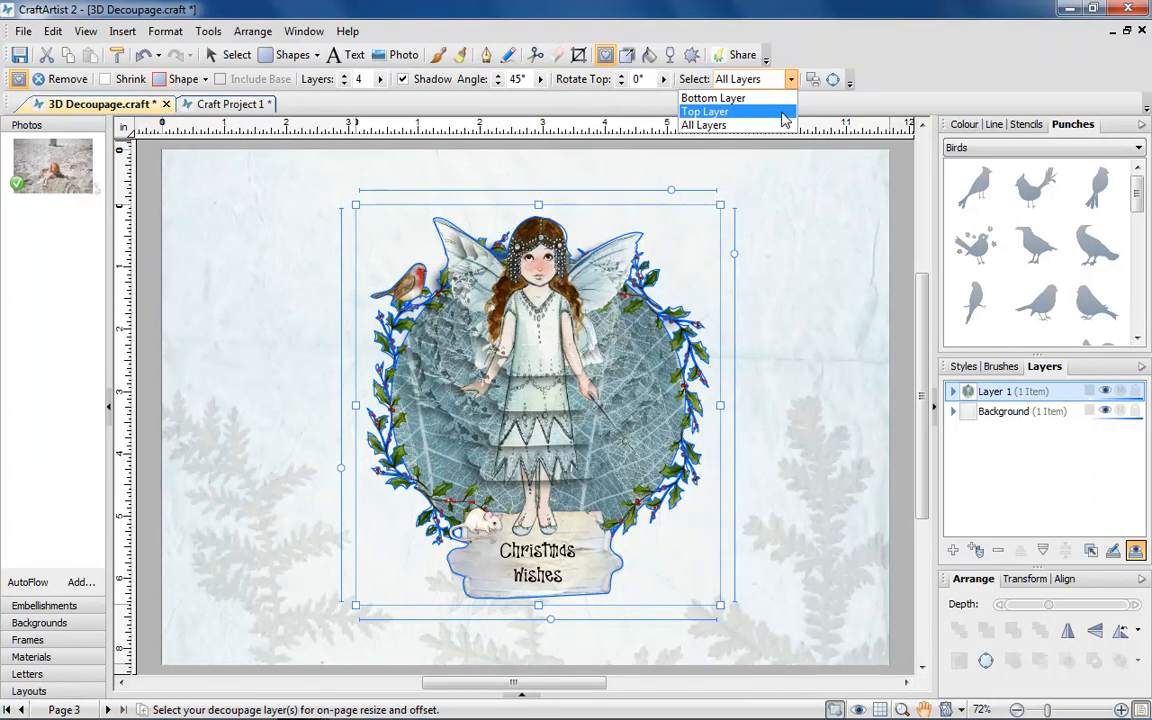
left_click(766, 222)
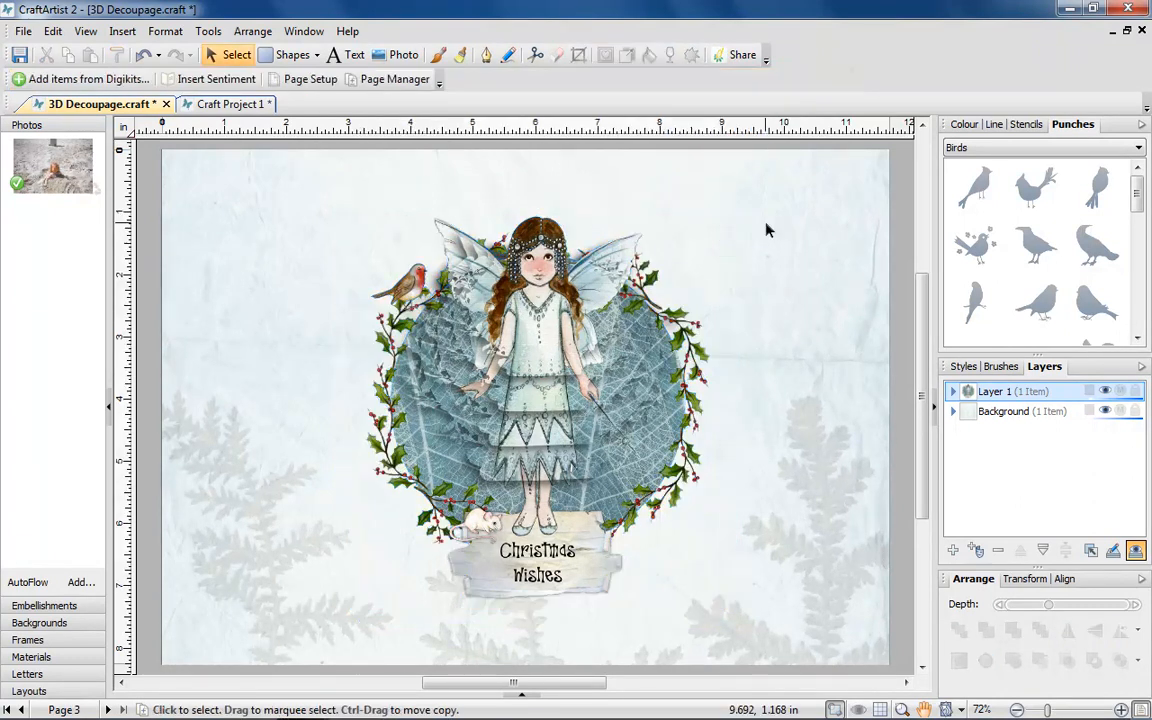
- Reopen the page 3 fairy decoupage for editing and reset its layer width to 90%, vertical offset to 50% and height to default
left_click(663, 381)
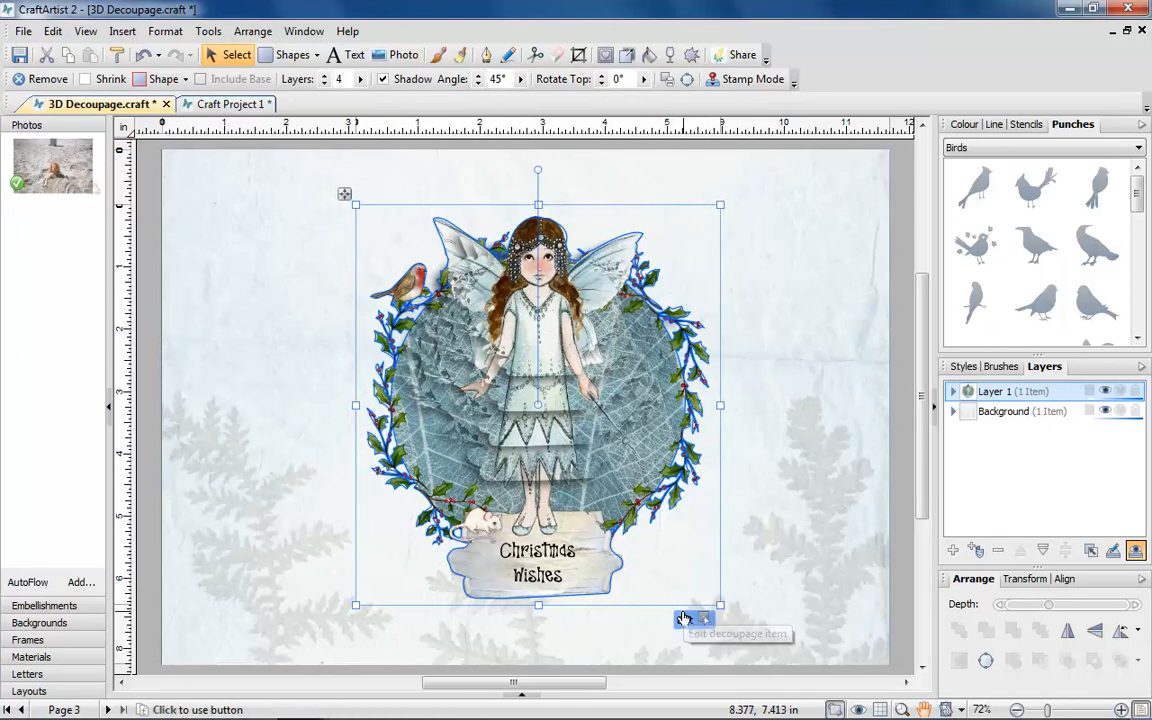
left_click(686, 619)
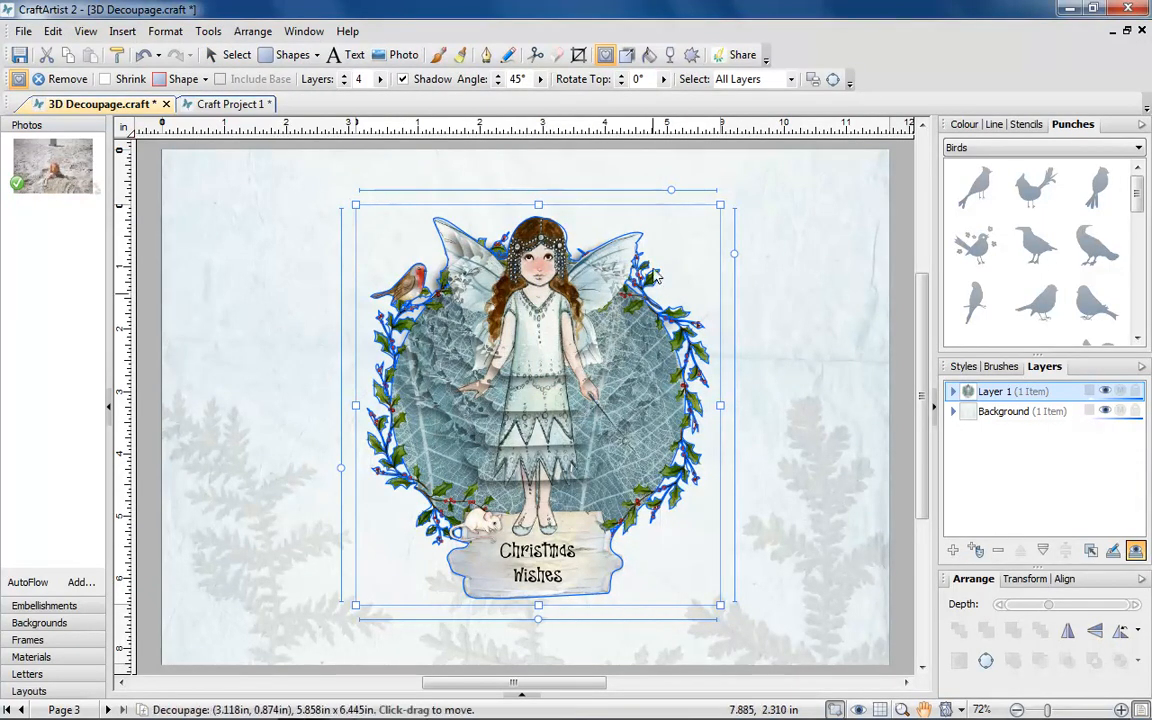
left_click_drag(671, 189, 675, 194)
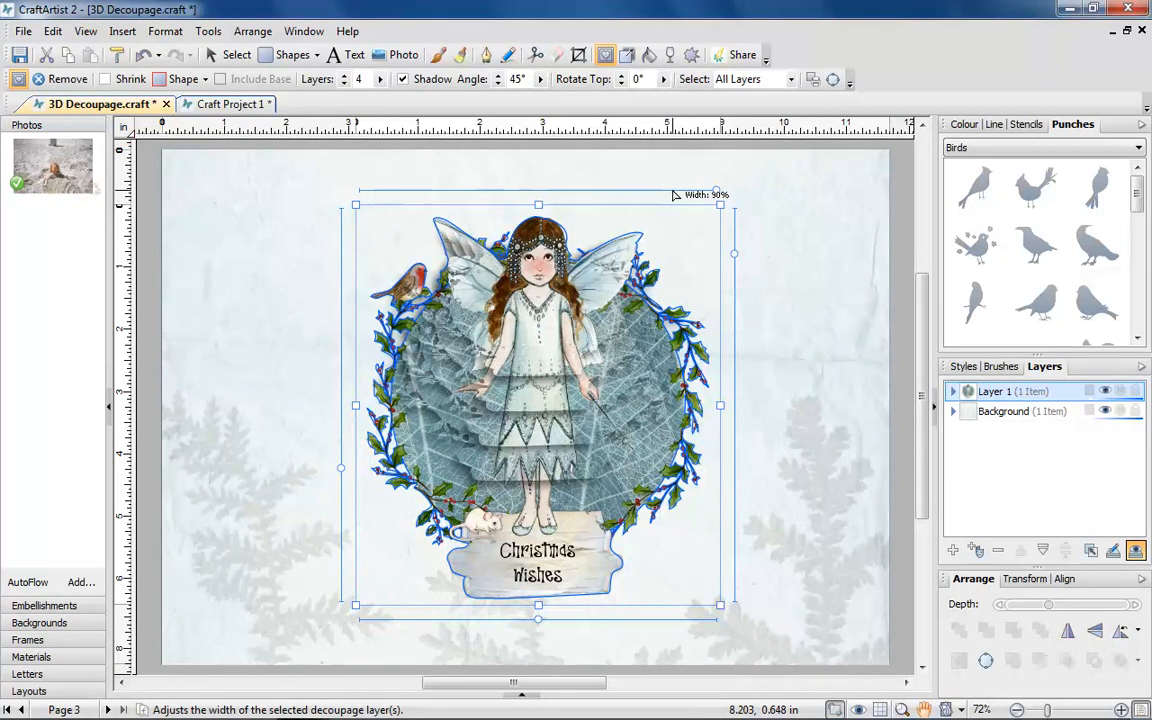
double_click(734, 254)
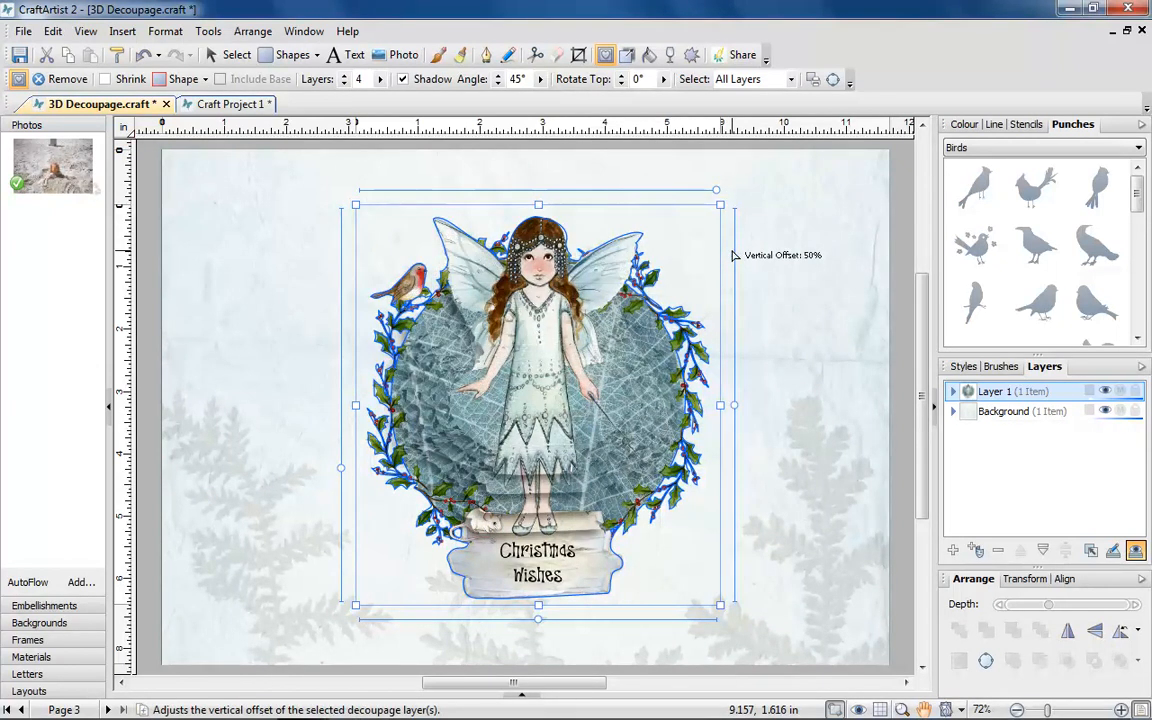
double_click(343, 470)
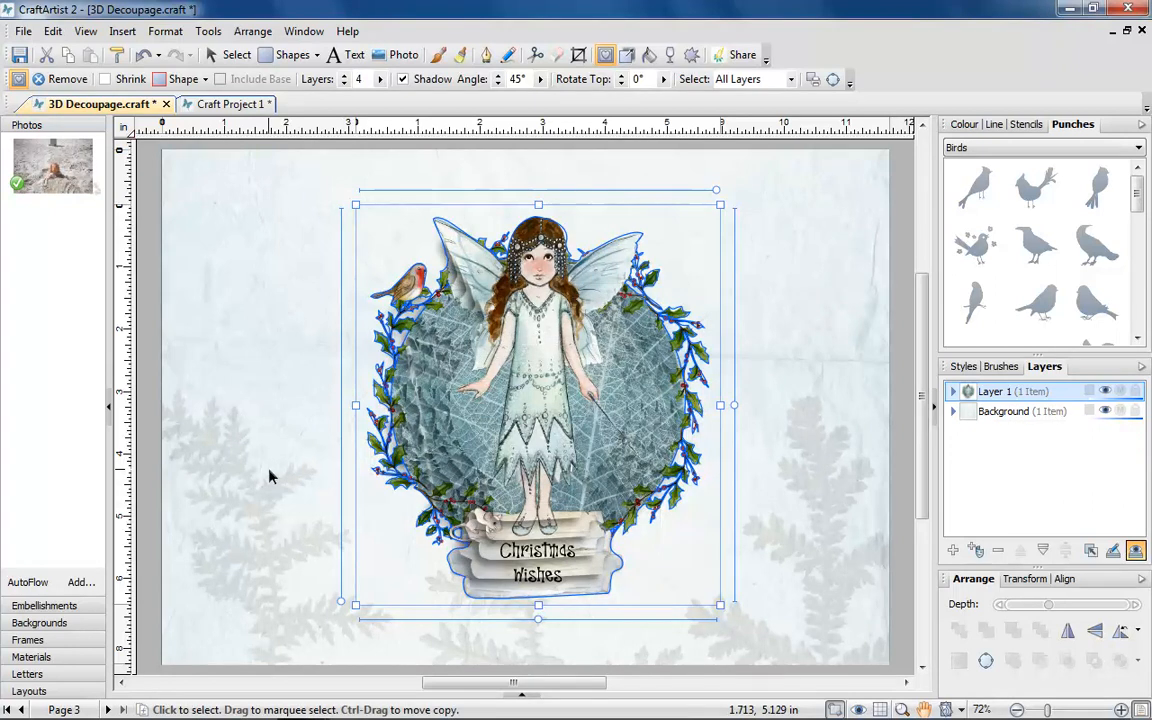